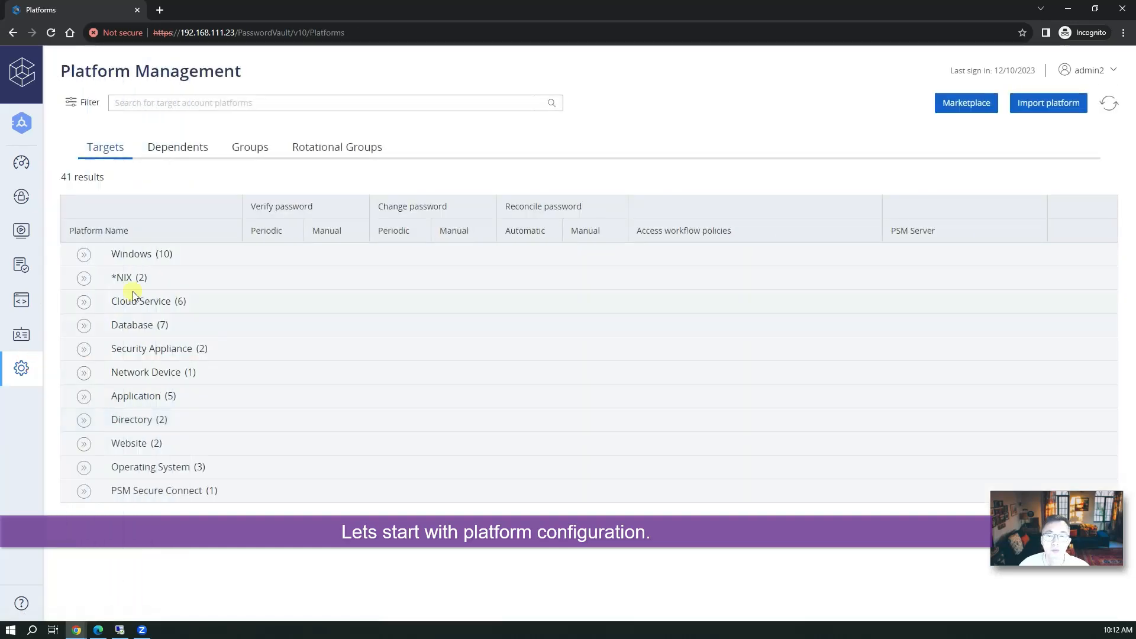
# Open the Dev-Win-Dom-WF-Auto-PSM Windows platform for editing and view its Privileged Account Management properties.
pyautogui.click(85, 254)
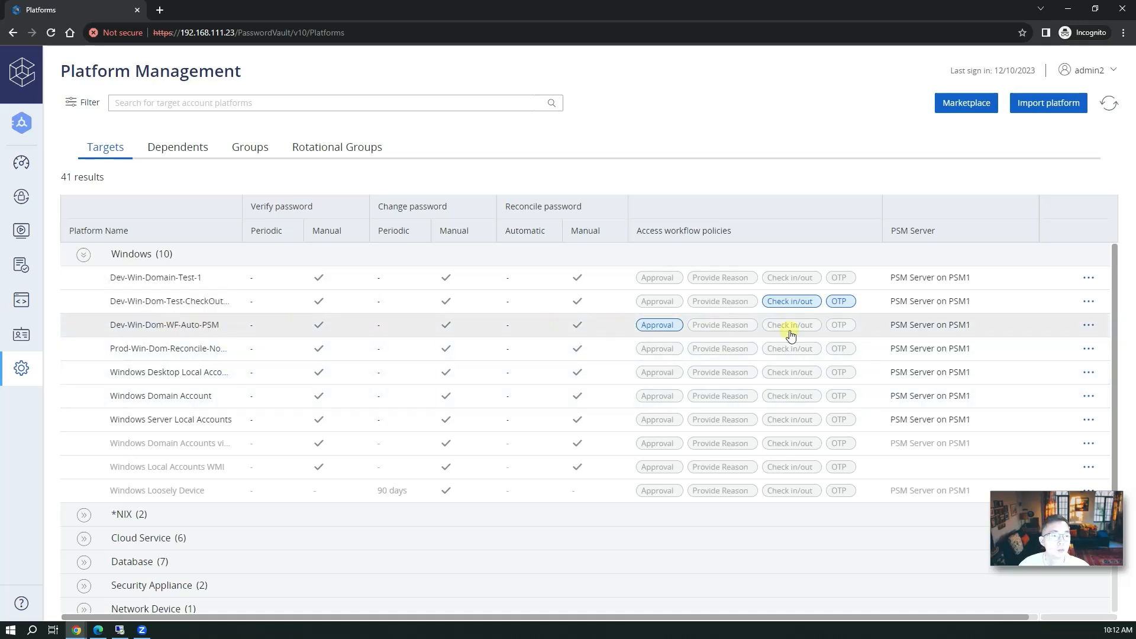
pyautogui.click(1087, 325)
pyautogui.click(1076, 344)
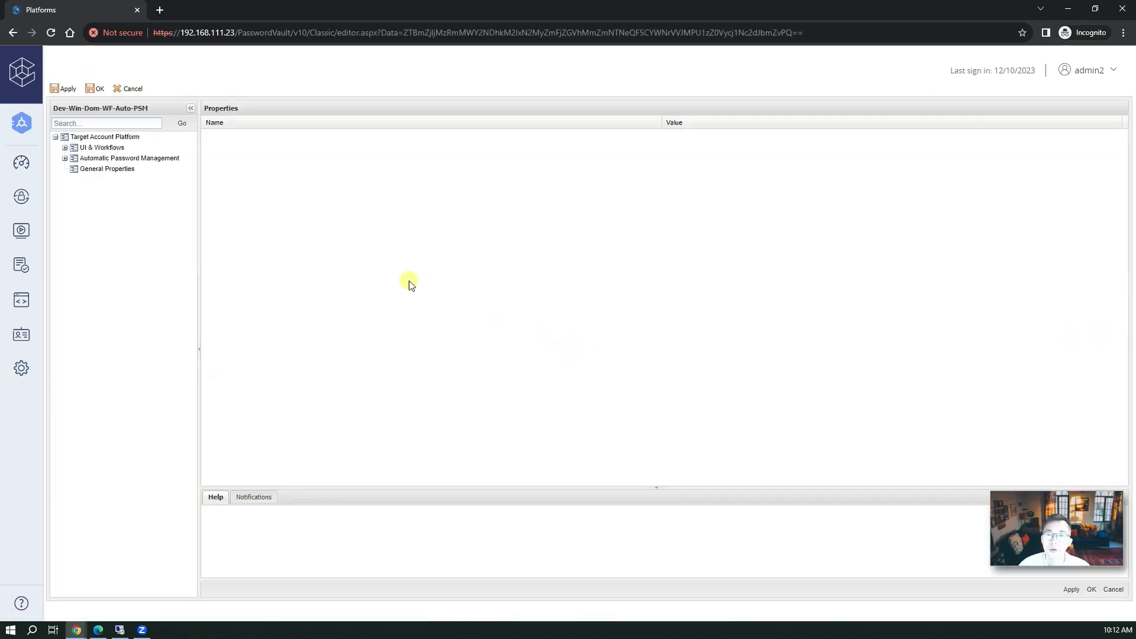
pyautogui.click(65, 158)
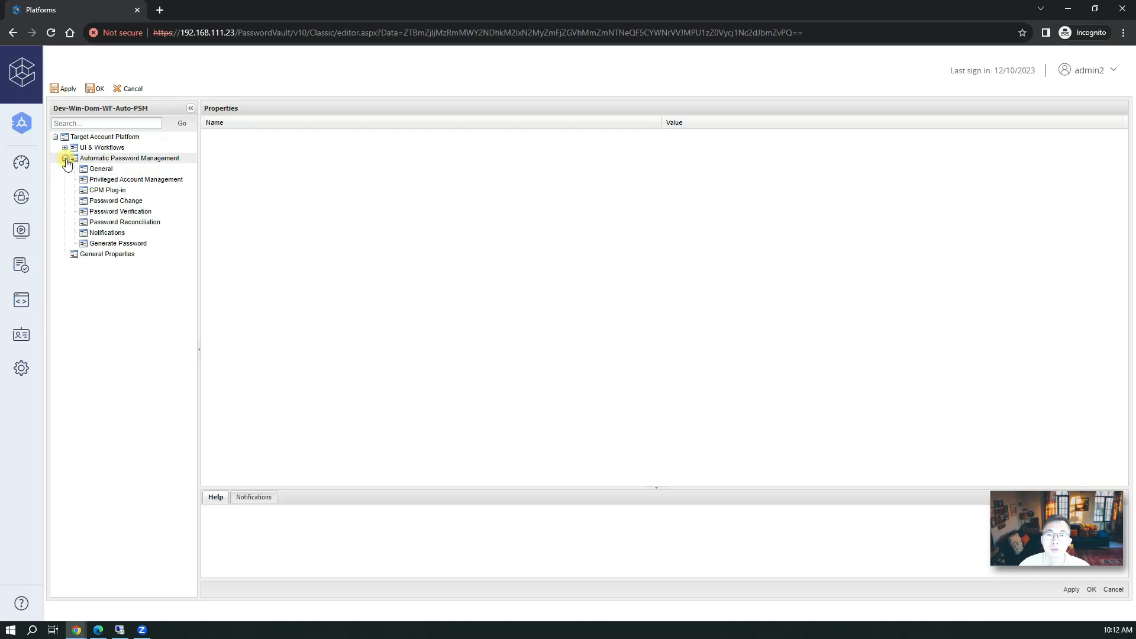
pyautogui.click(174, 180)
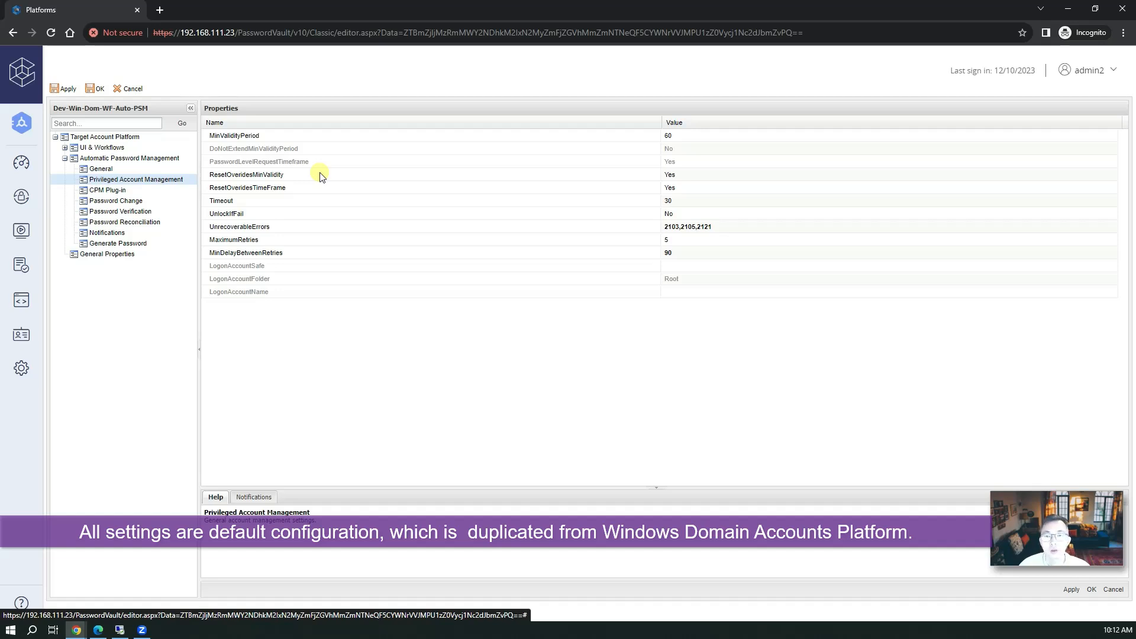
# Review the platform's password change, verification, reconciliation and Privileged Session Management settings, and leave the editor without saving.
pyautogui.click(65, 148)
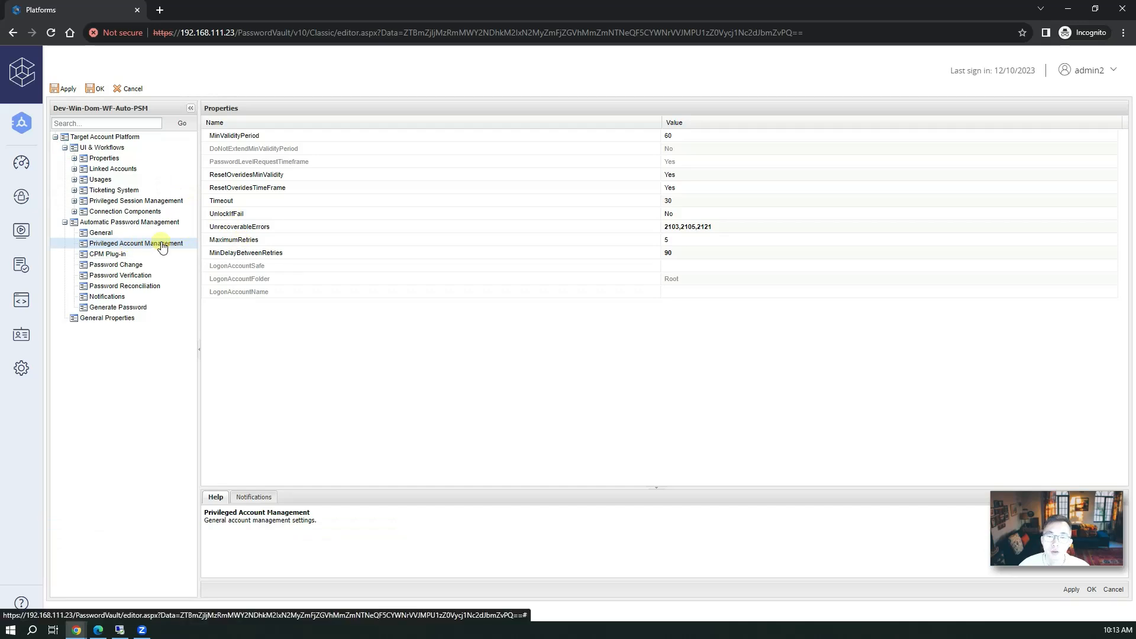
pyautogui.click(148, 264)
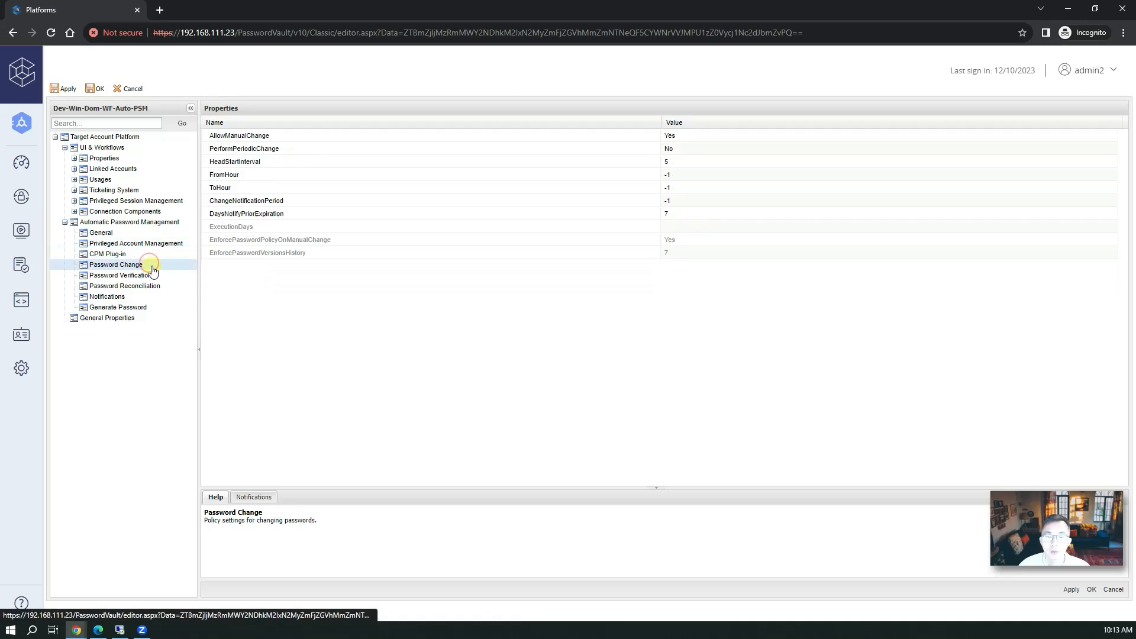
pyautogui.click(158, 277)
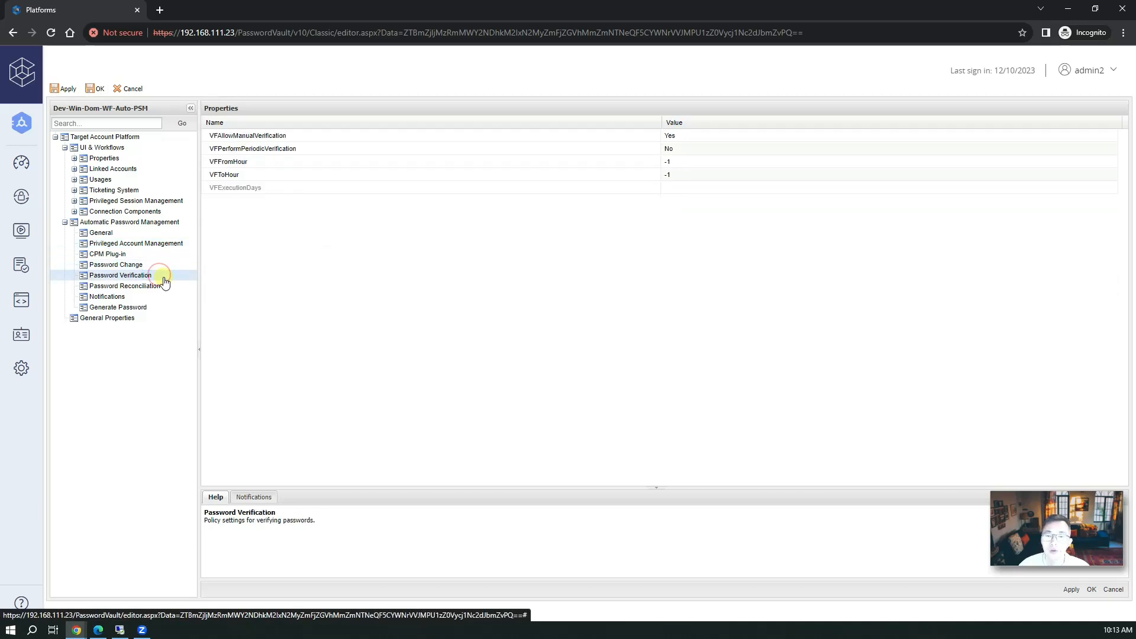
pyautogui.click(172, 287)
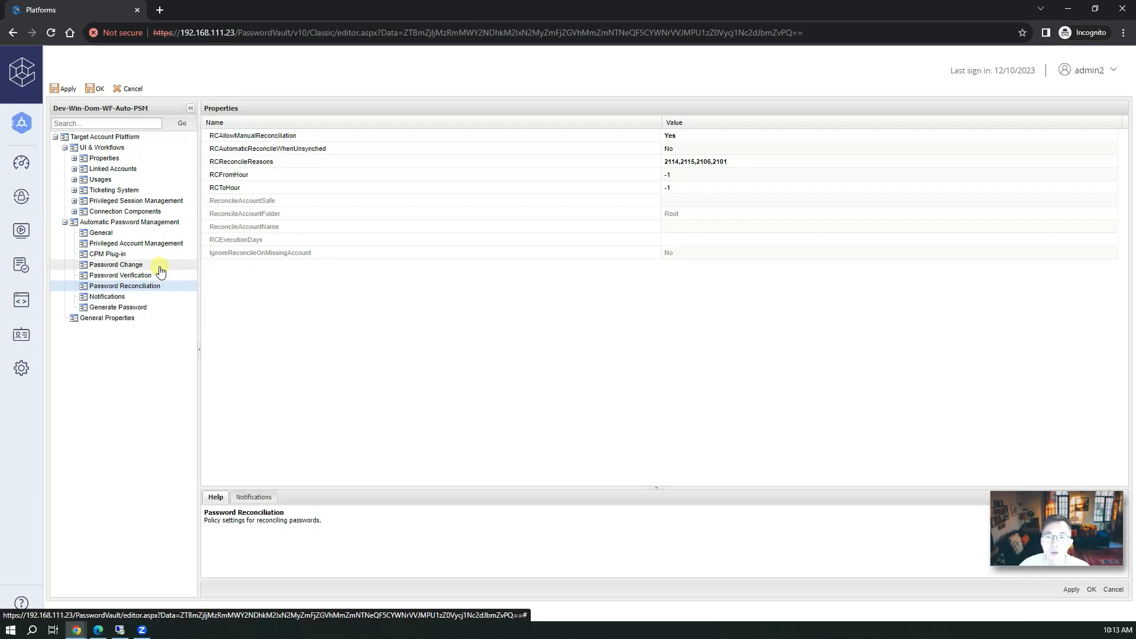
pyautogui.click(140, 203)
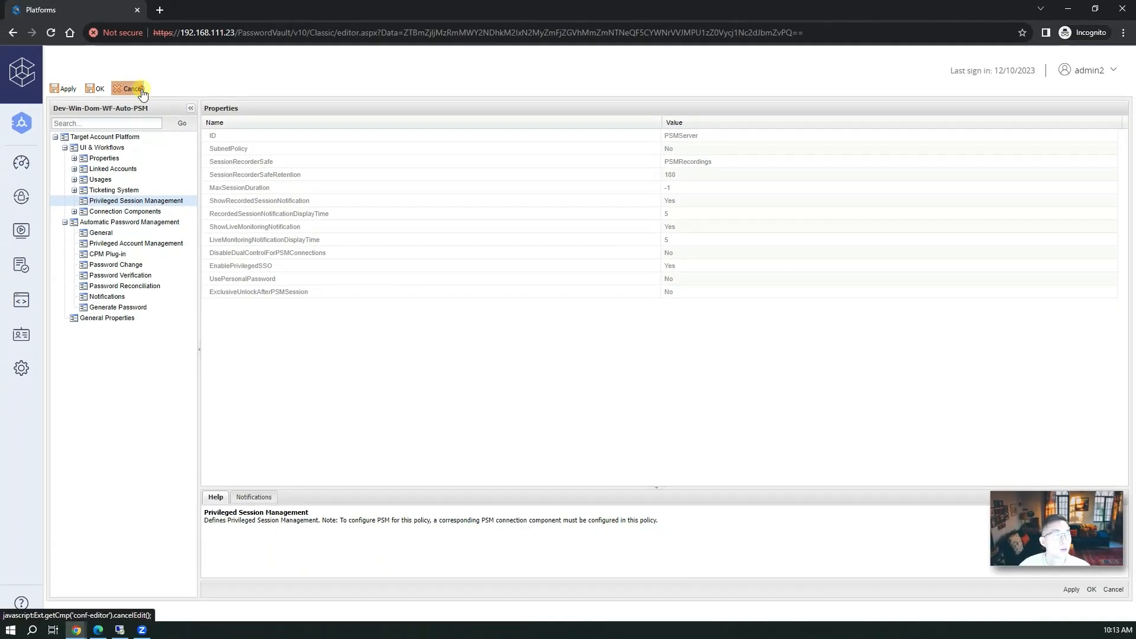
pyautogui.click(141, 90)
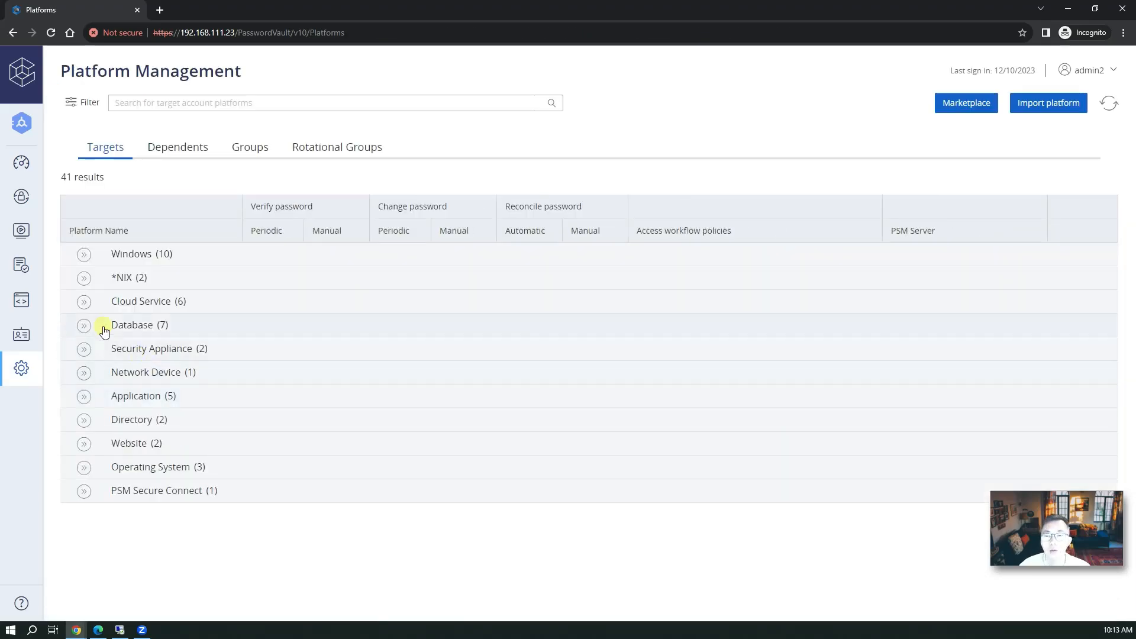
# Check the permissions of member pamwinuser3 on the safe s-win-dom-admin-wf-ummgmt and close them without changes.
pyautogui.click(22, 265)
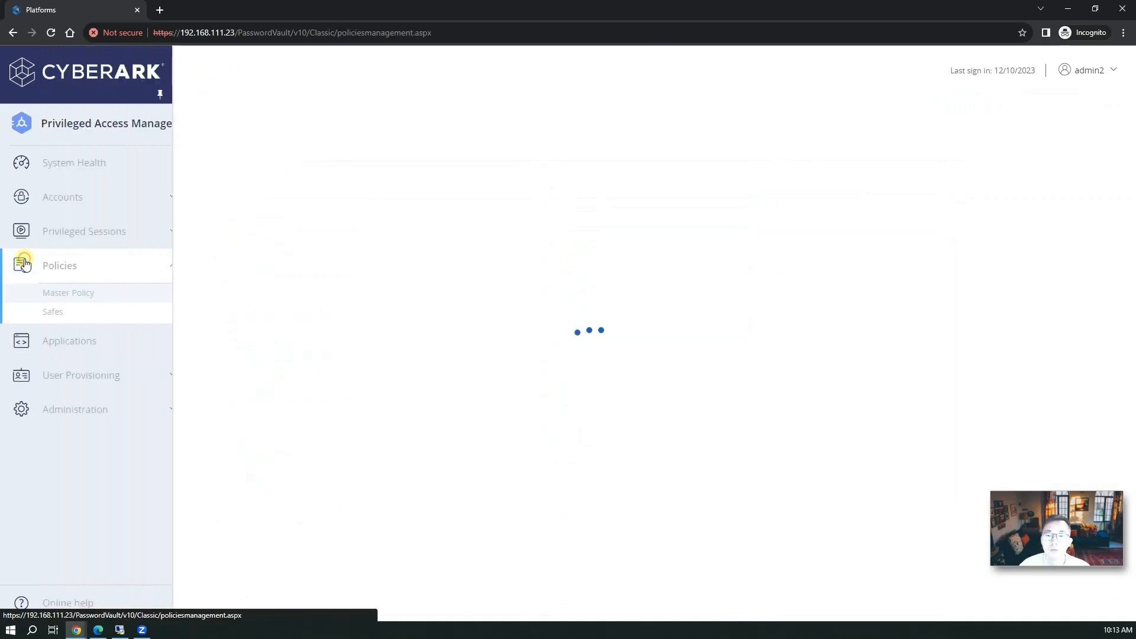
pyautogui.click(90, 310)
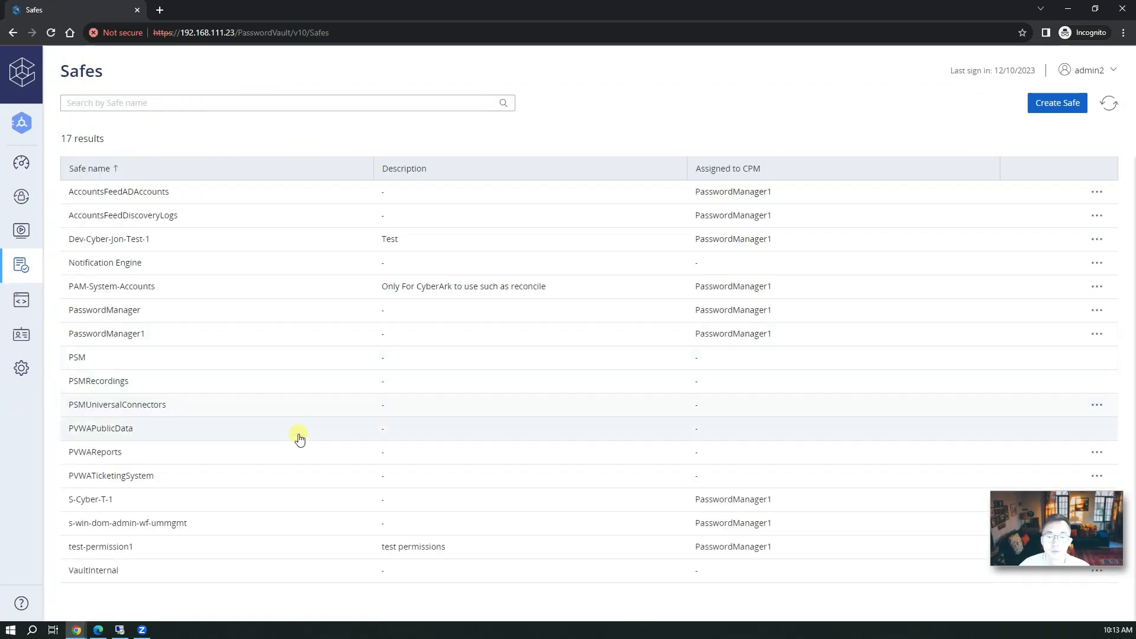
pyautogui.click(287, 530)
pyautogui.click(492, 260)
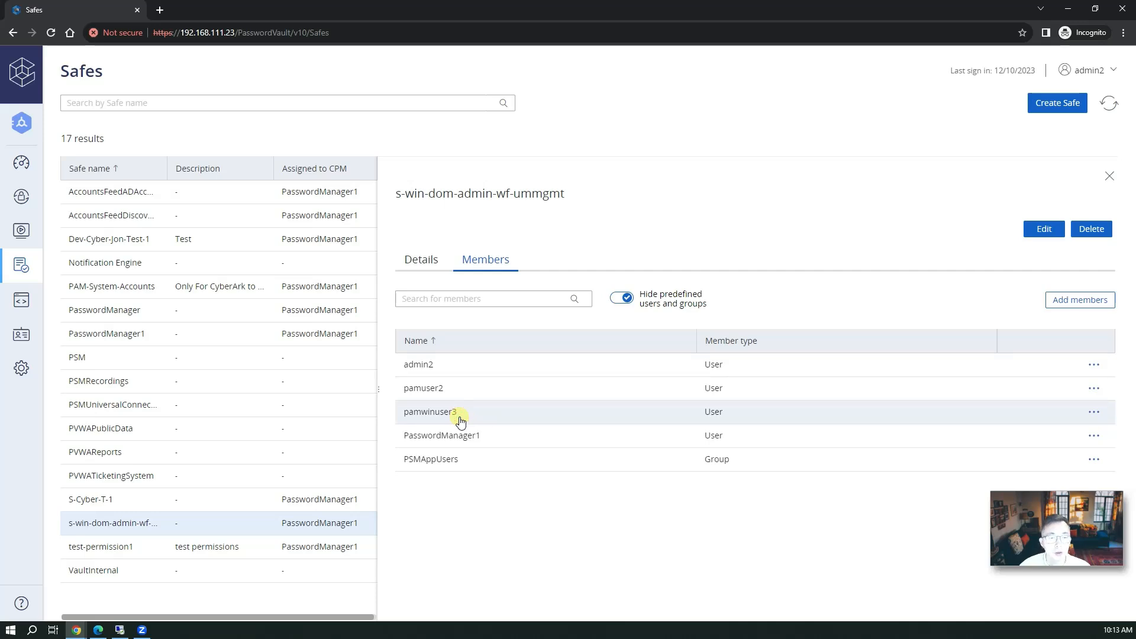
pyautogui.click(1102, 415)
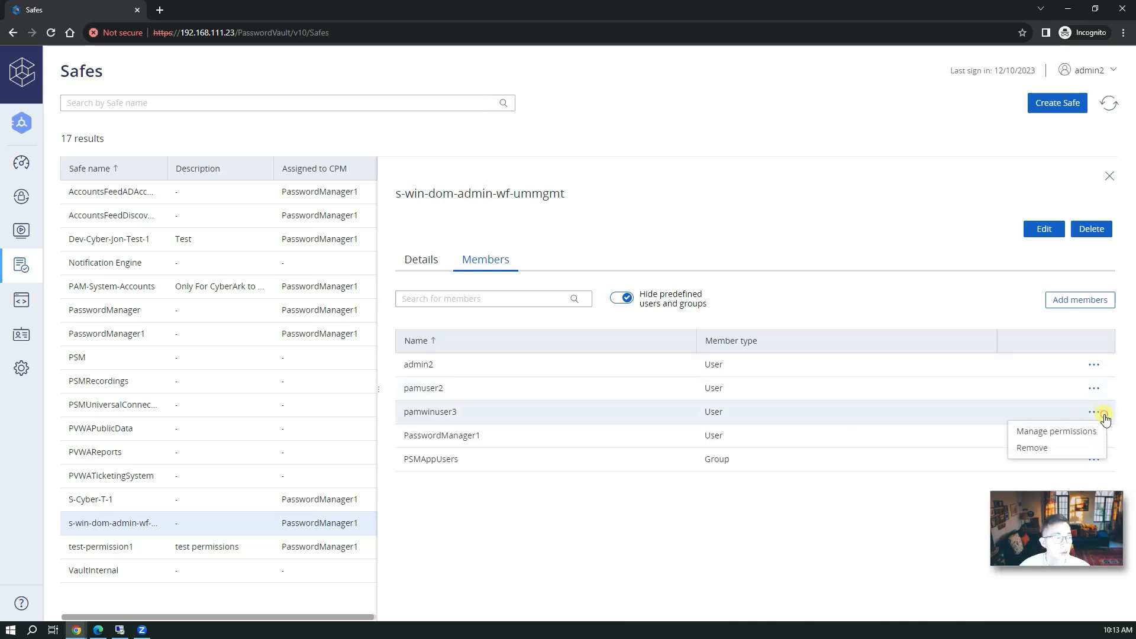
pyautogui.click(1079, 425)
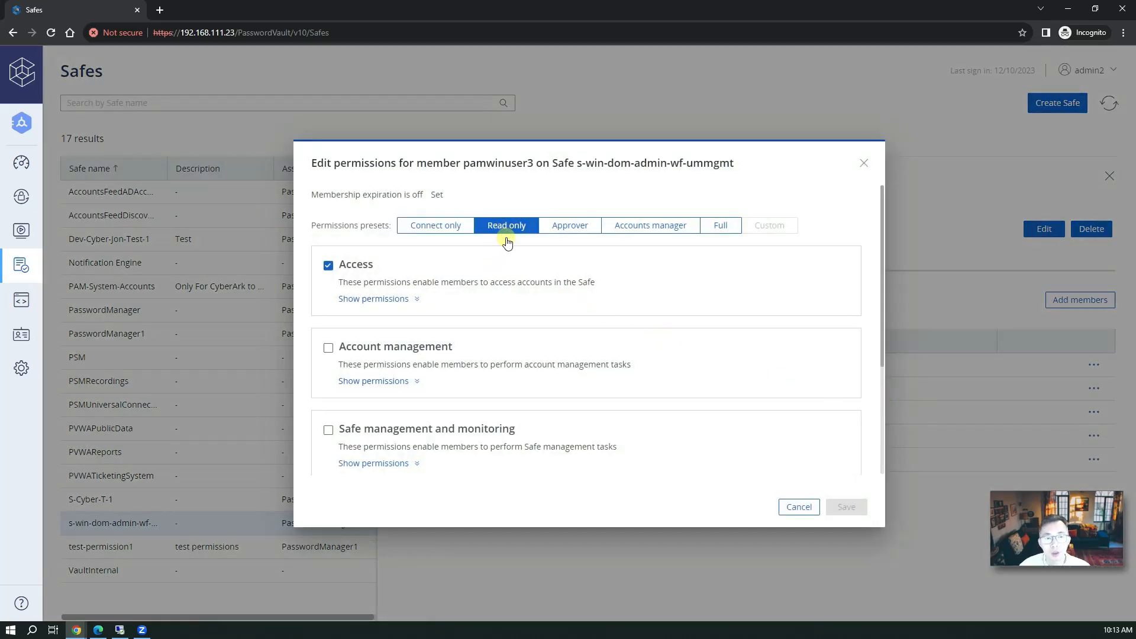
pyautogui.click(799, 508)
# Check member admin2's permissions on the same safe, including the Workflow permissions, and close them without changes.
pyautogui.click(1093, 364)
pyautogui.click(1054, 386)
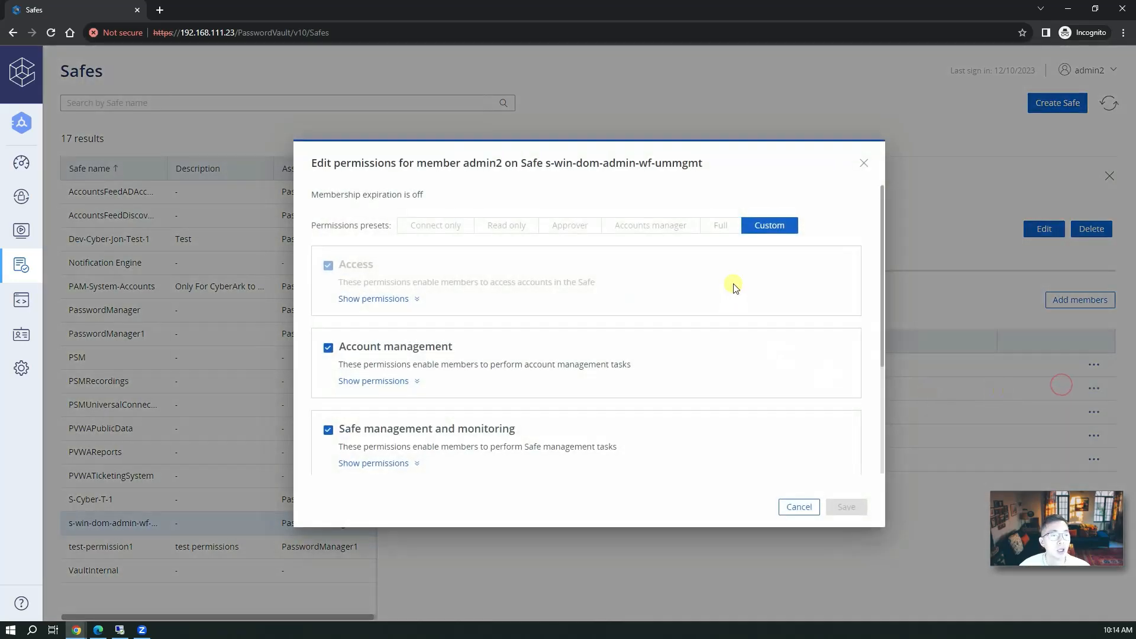
pyautogui.scroll(-5, 720, 356)
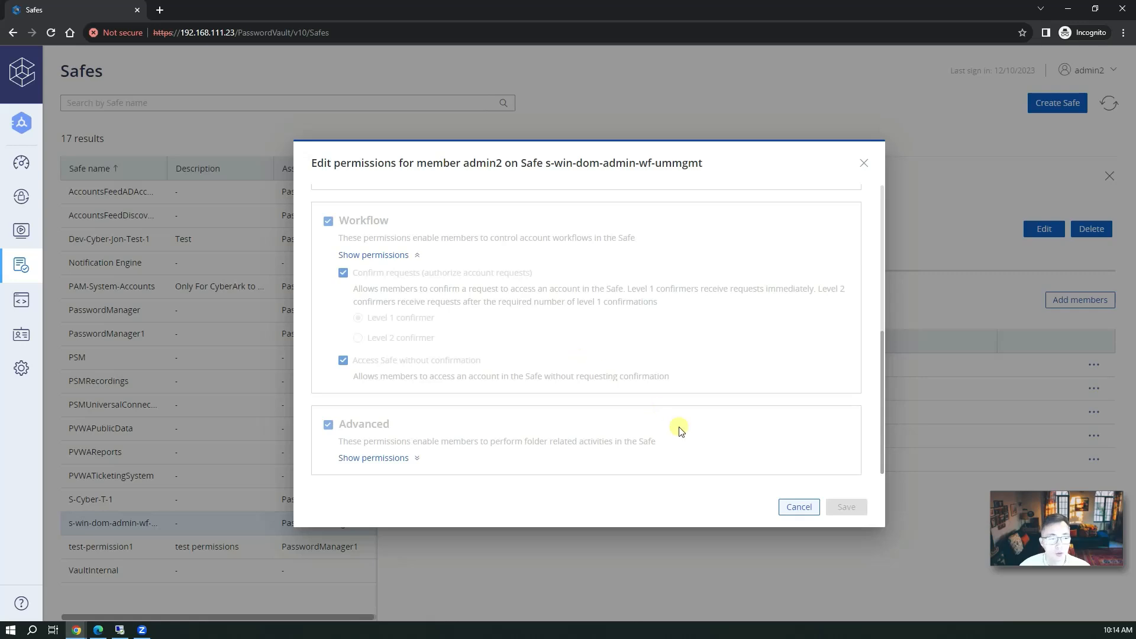
pyautogui.click(799, 507)
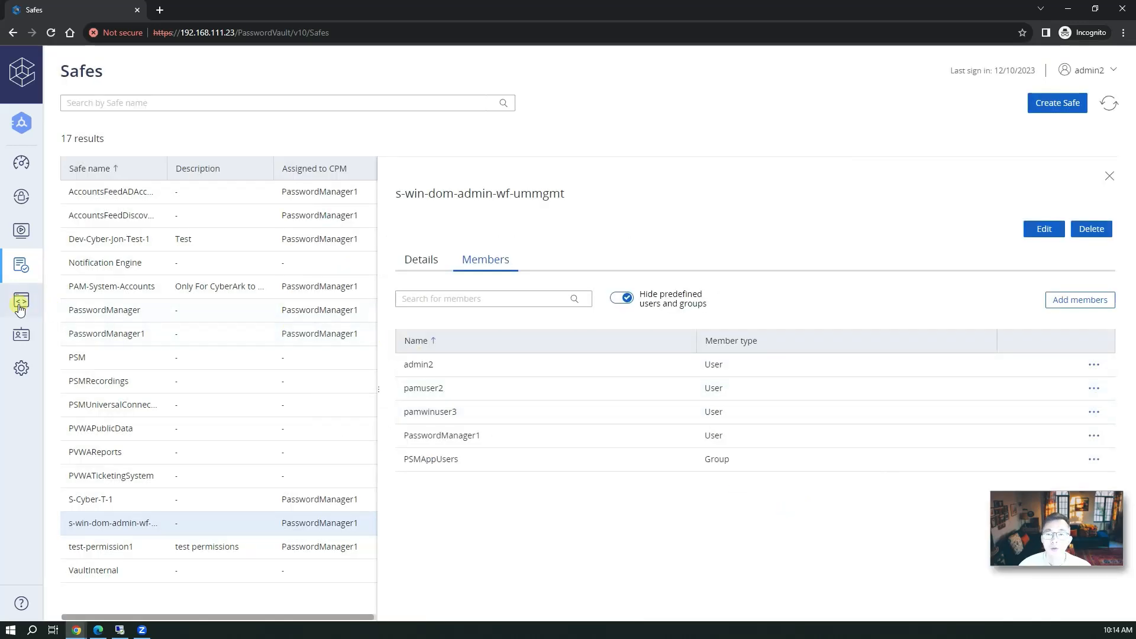
# Inspect the Master Policy exception to "Require dual control password access approval" for Dev-Win-Dom-WF-Auto-PSM and close it unchanged.
pyautogui.moveTo(23, 263)
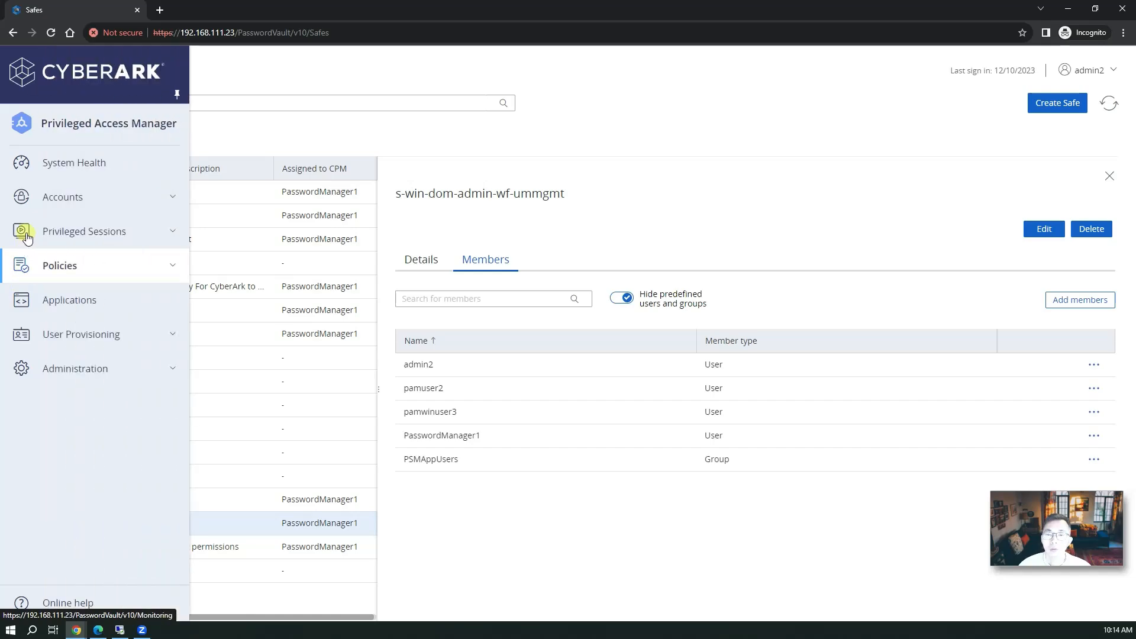
pyautogui.click(74, 197)
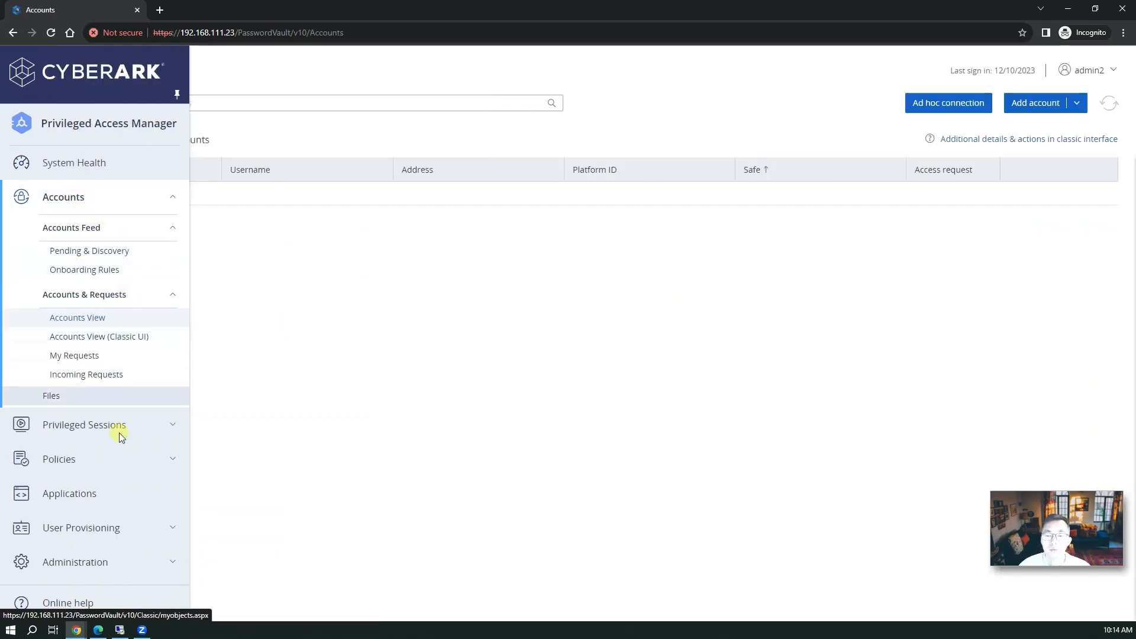
pyautogui.click(127, 461)
pyautogui.click(430, 173)
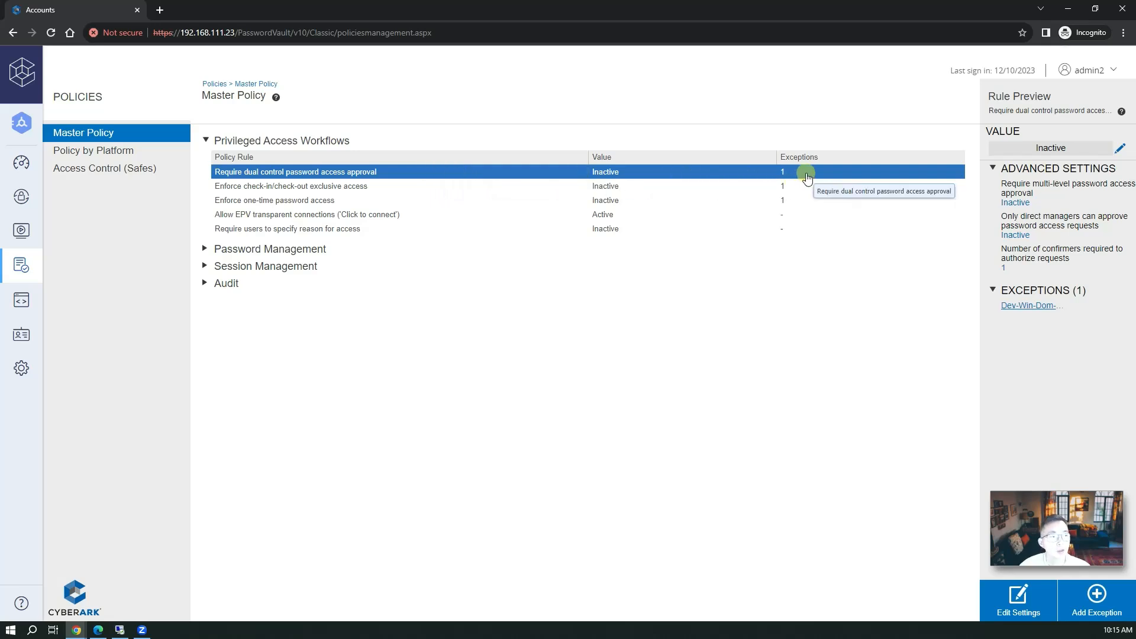
pyautogui.click(1013, 307)
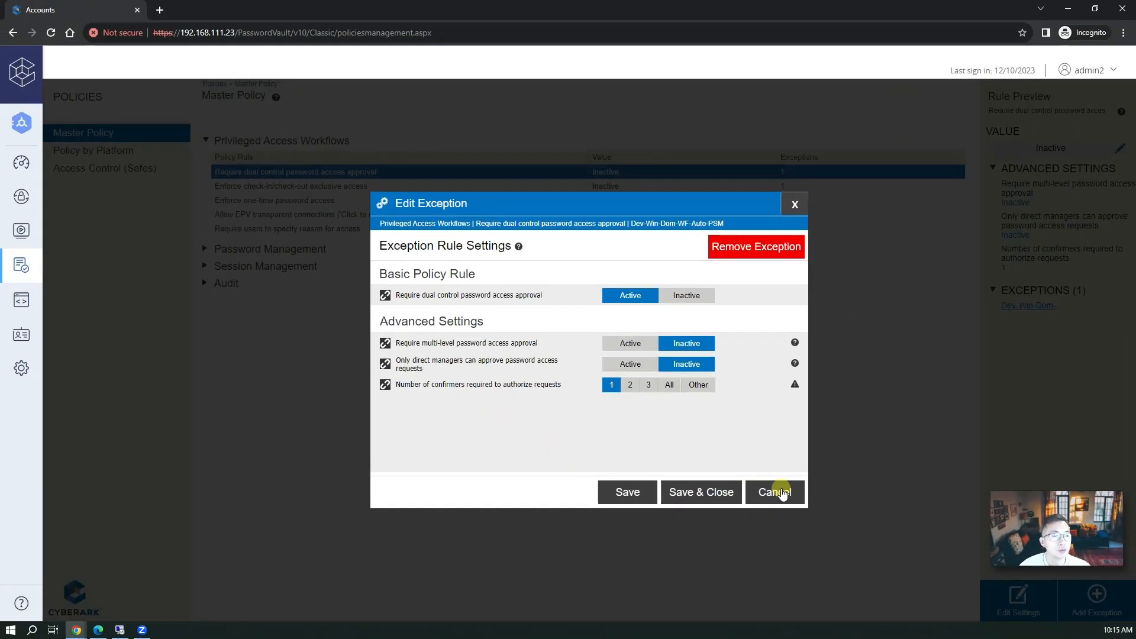
pyautogui.click(941, 605)
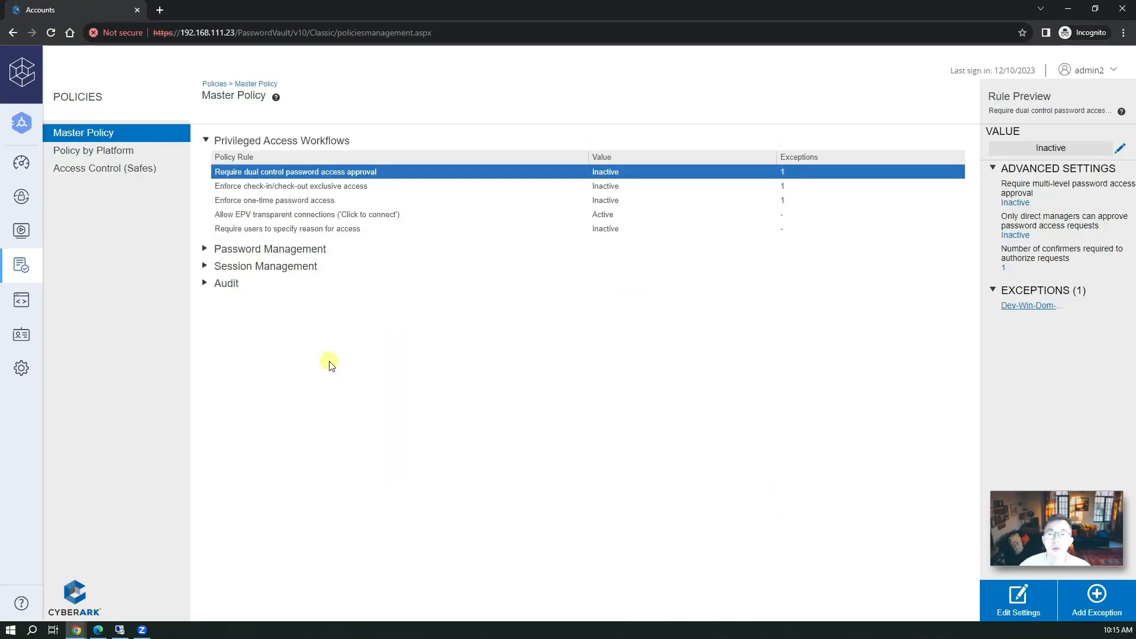
# Open the winadmin3 account's overview in the accounts list and check its name, assigned platform and safe.
pyautogui.click(21, 197)
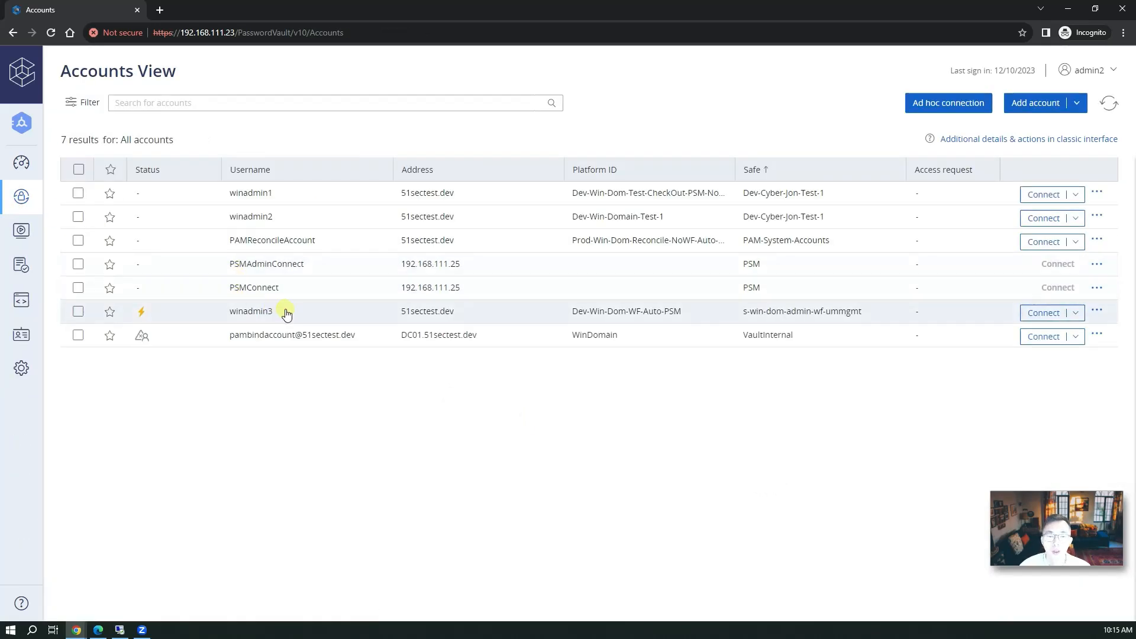
pyautogui.click(286, 312)
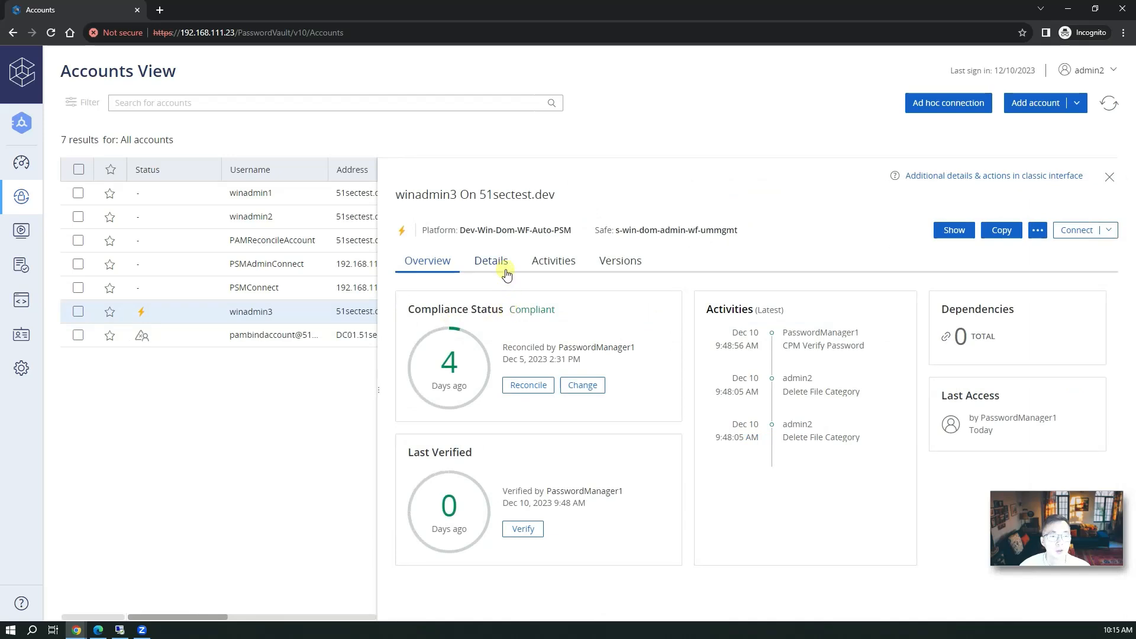
pyautogui.moveTo(460, 195); pyautogui.dragTo(394, 203)
pyautogui.moveTo(461, 230); pyautogui.dragTo(534, 243)
pyautogui.moveTo(614, 230); pyautogui.dragTo(760, 230)
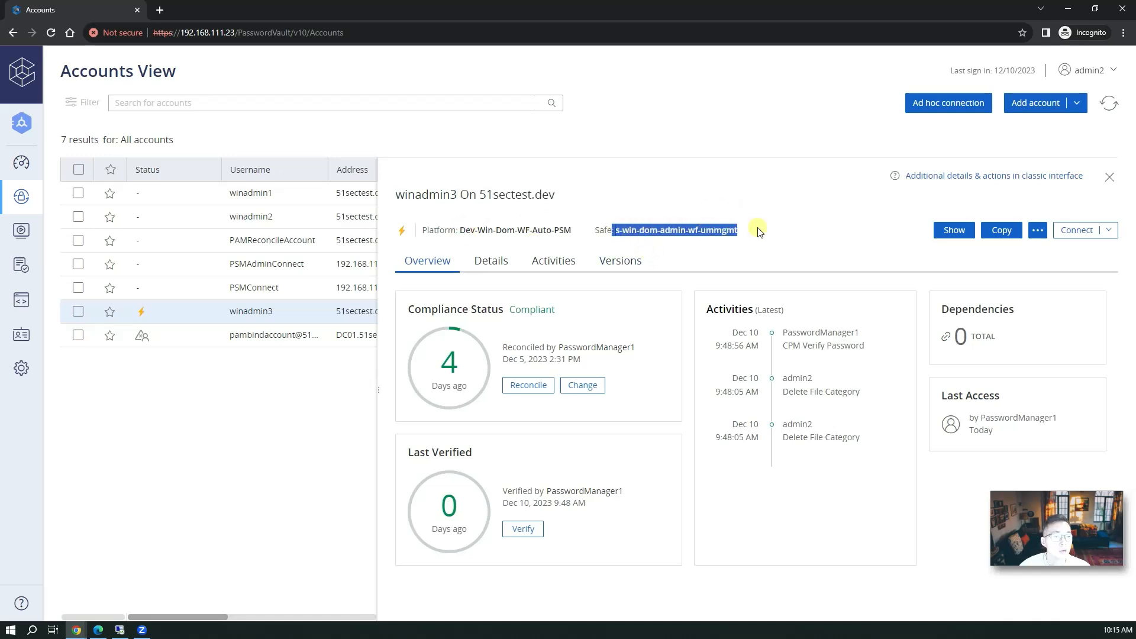
pyautogui.moveTo(575, 230); pyautogui.dragTo(467, 240)
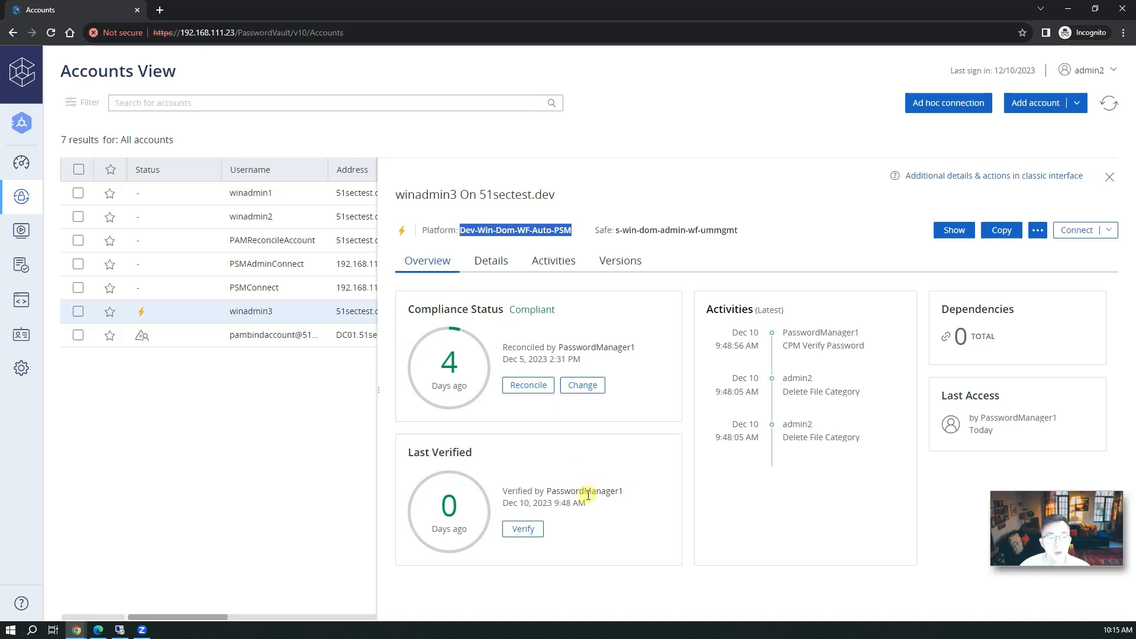
# In the system configuration options, open the EnforceDualControlTimeframeOnPSMConnections value in Privileged Session Management's general session settings.
pyautogui.click(22, 372)
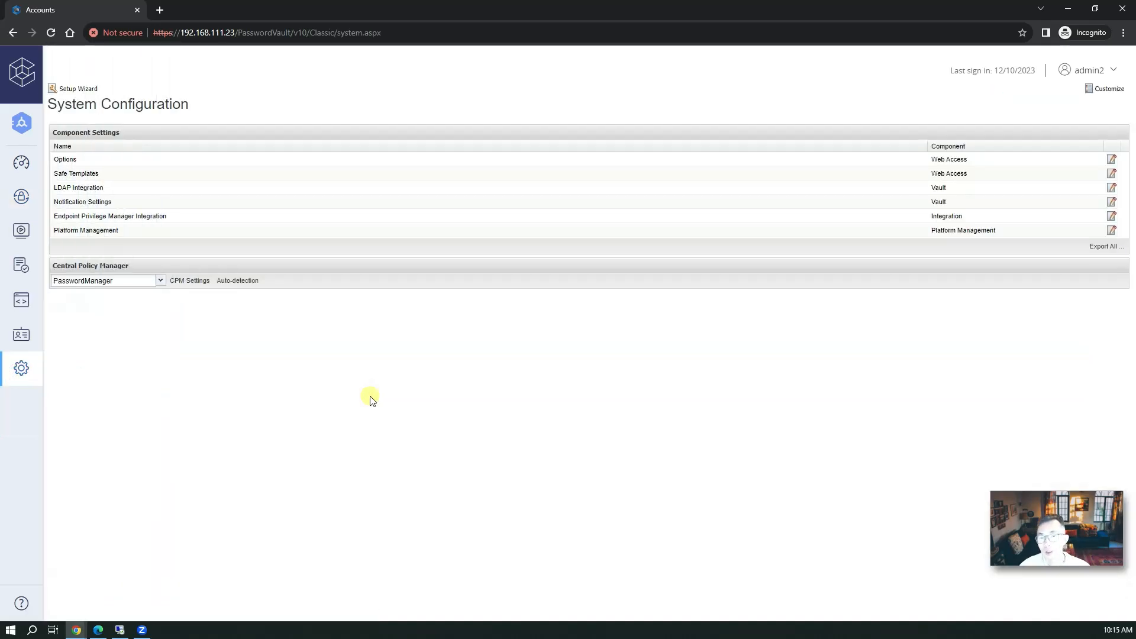
pyautogui.click(89, 159)
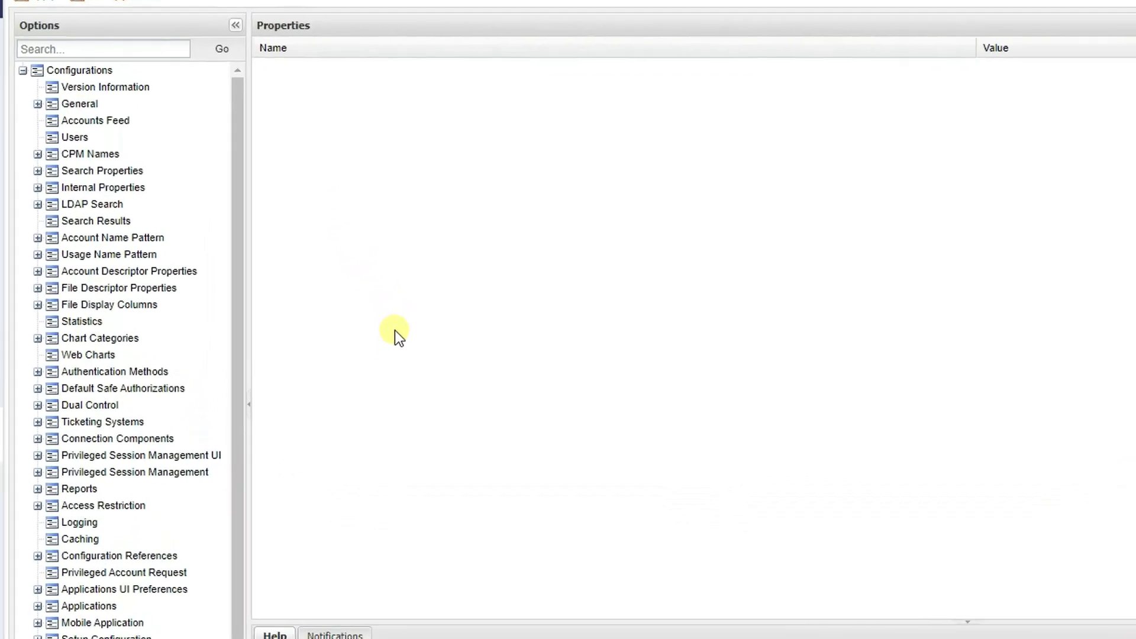
pyautogui.click(166, 393)
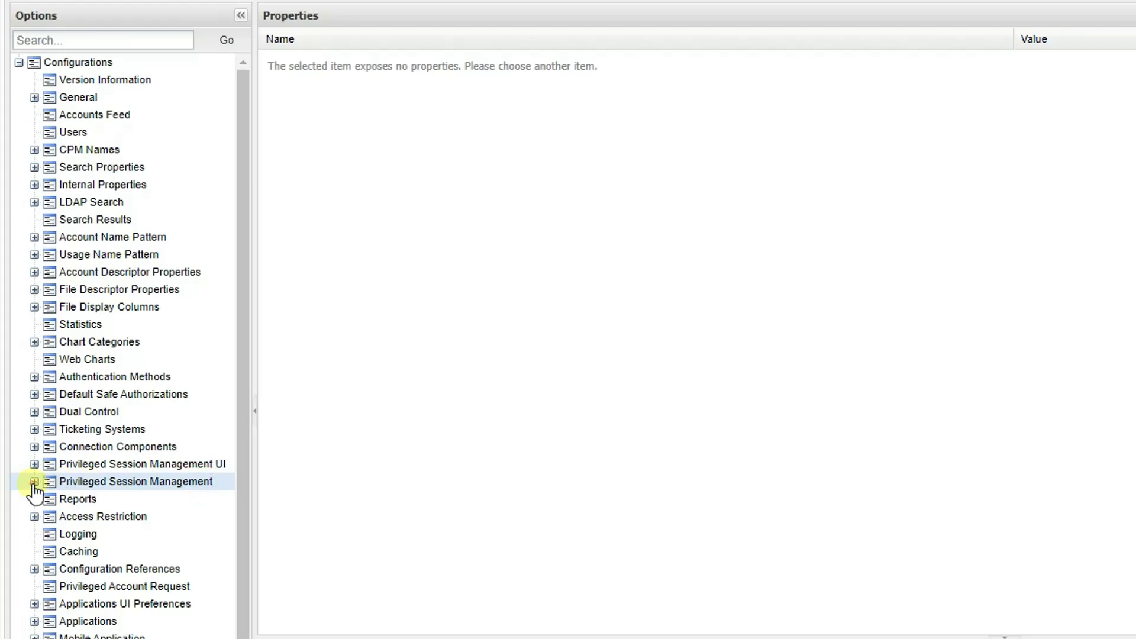
pyautogui.click(34, 481)
pyautogui.click(211, 500)
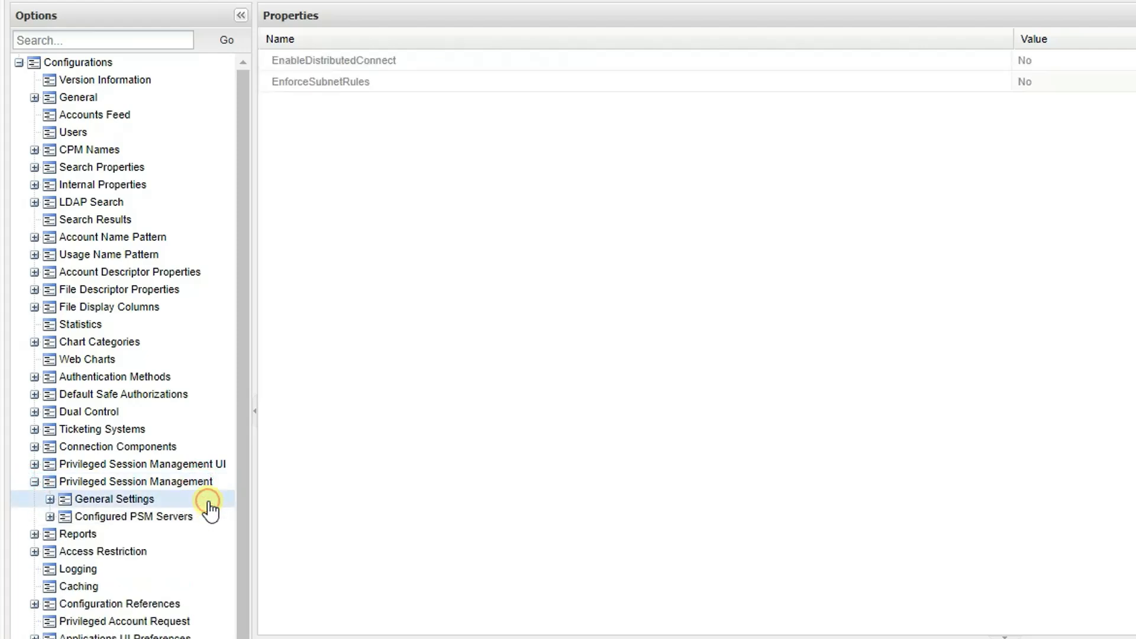
pyautogui.click(50, 499)
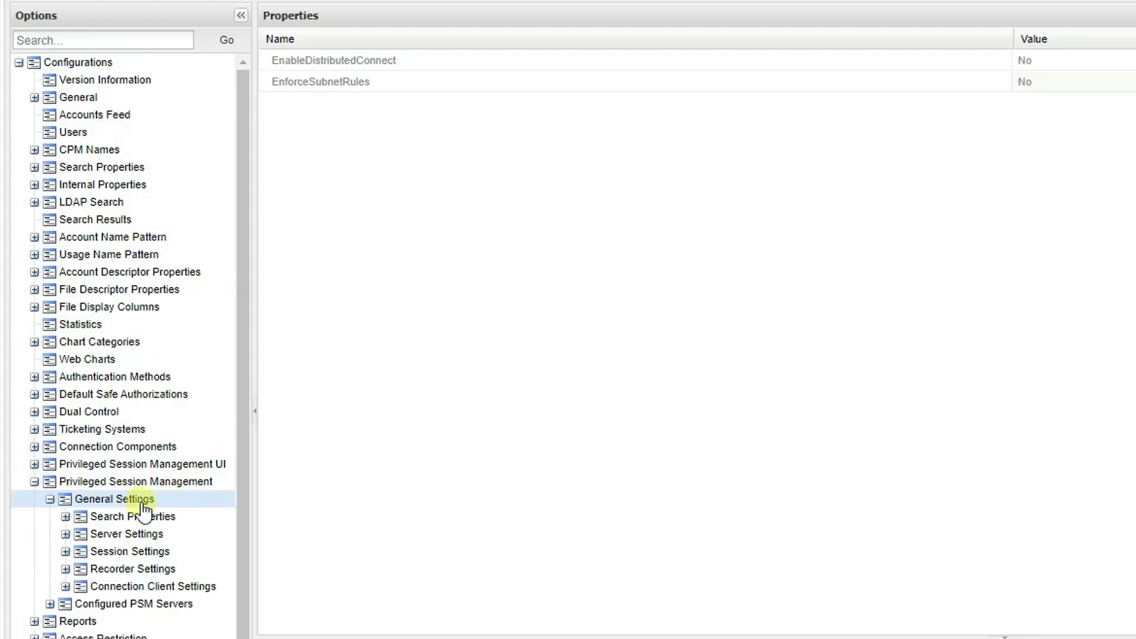
pyautogui.click(157, 554)
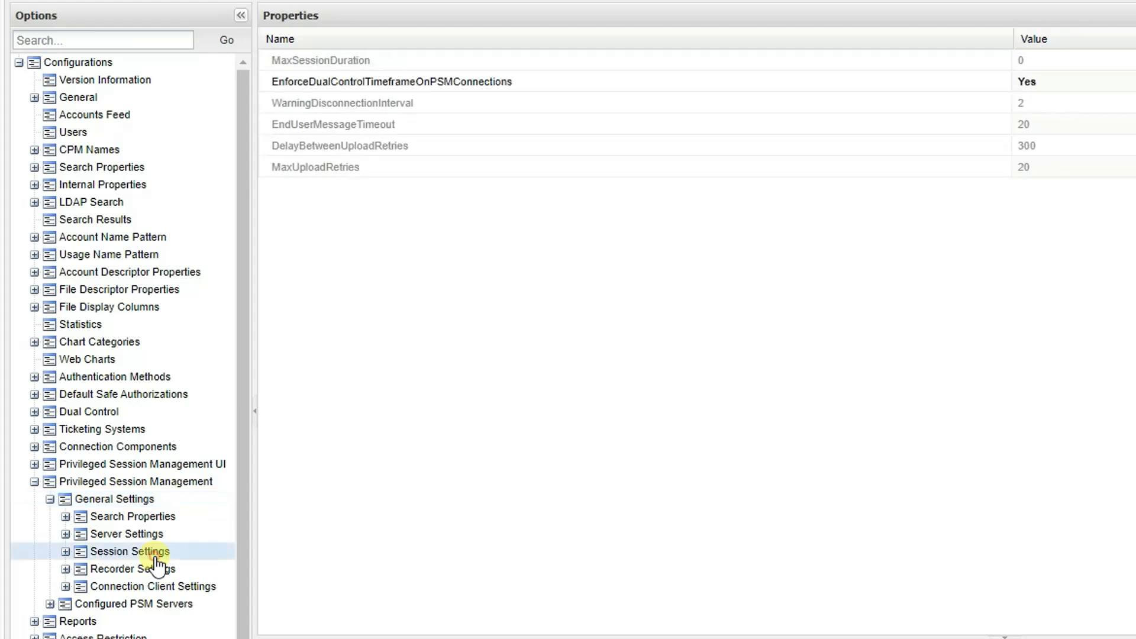
pyautogui.doubleClick(157, 557)
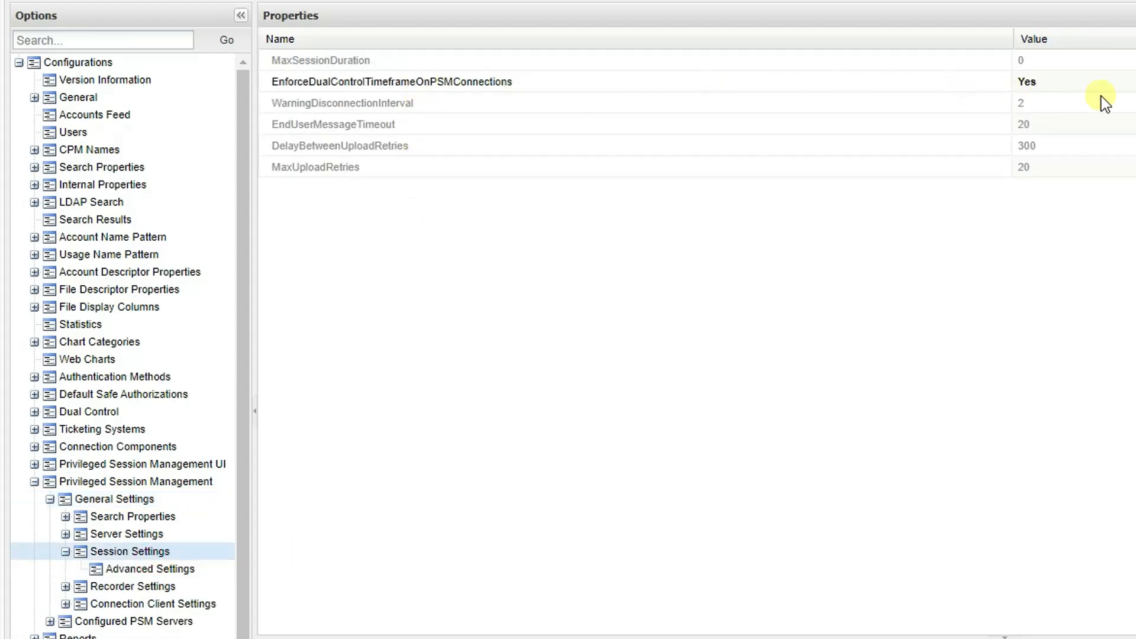
pyautogui.click(1042, 83)
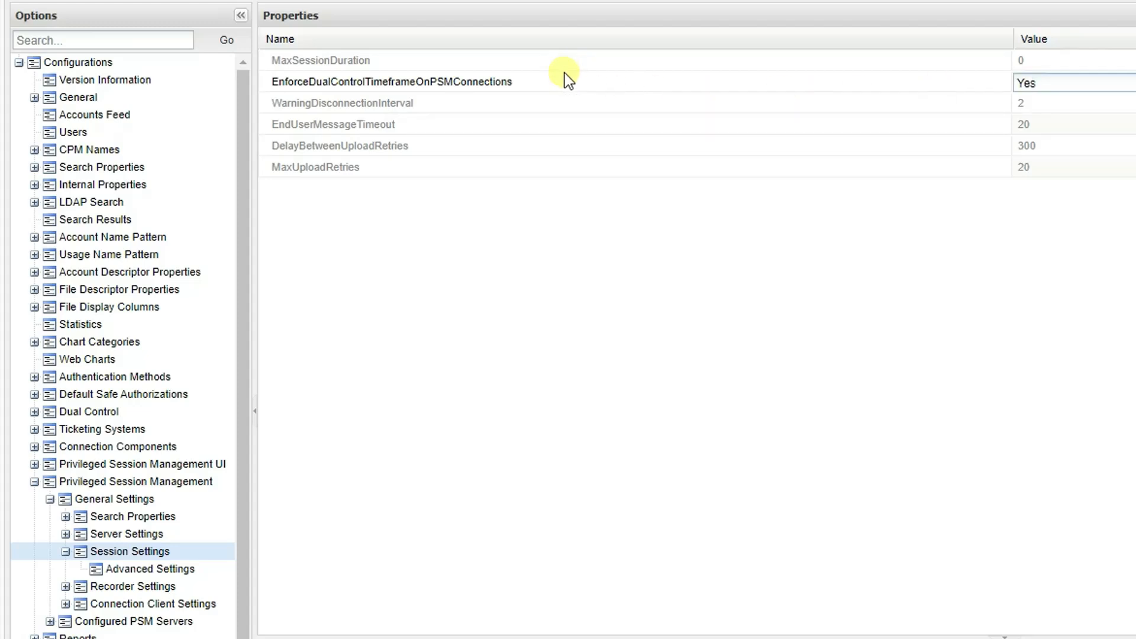
pyautogui.click(779, 521)
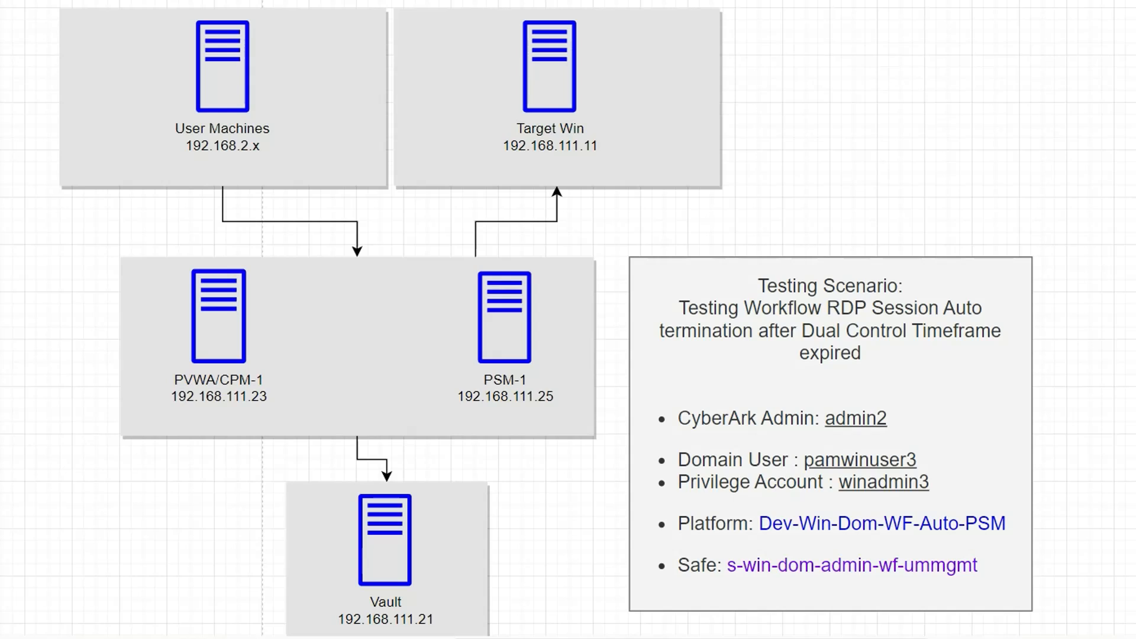
pyautogui.click(859, 457)
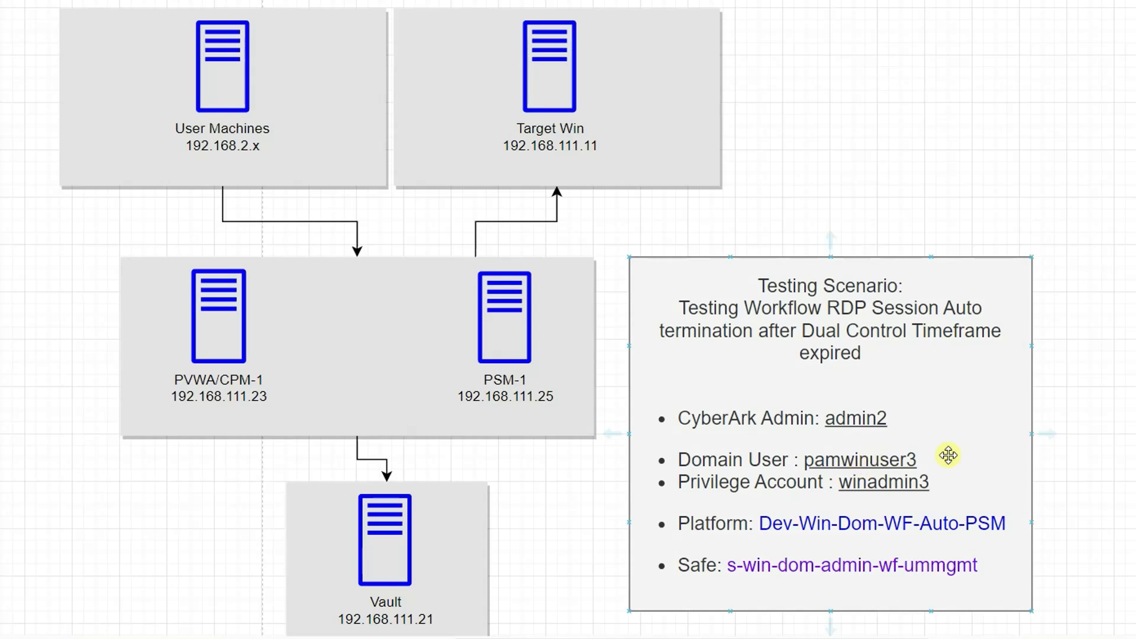
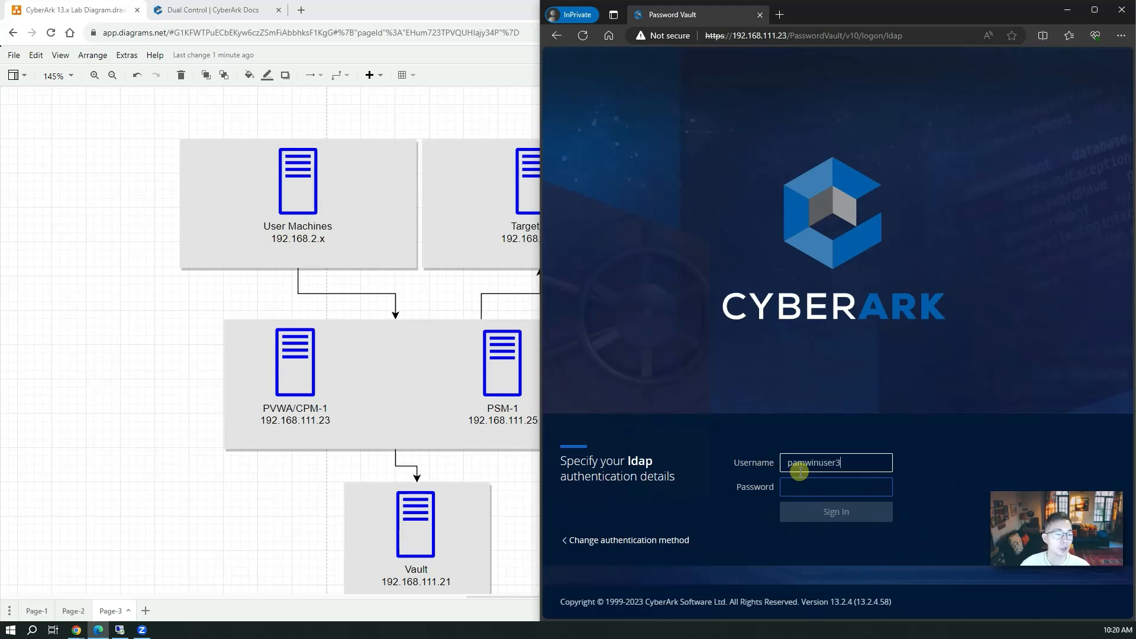
# Enter the domain user's LDAP password and sign in to the Password Vault.
pyautogui.press('Tab')
pyautogui.hotkey('ctrl', 'v')
pyautogui.press('Return')
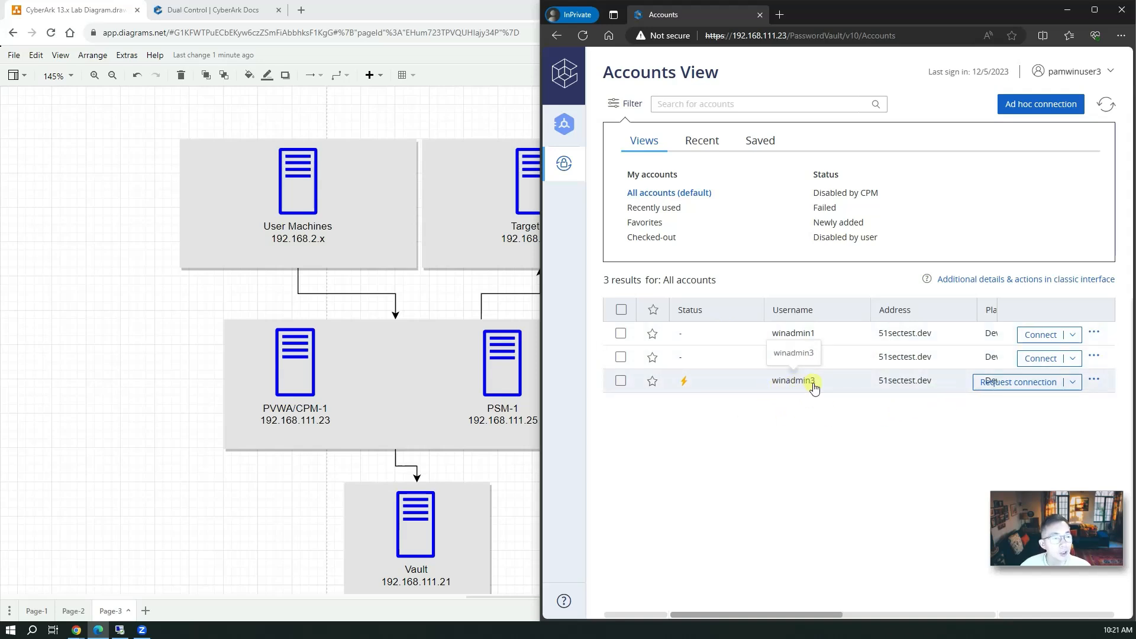
# Start a connection request for the winadmin3 account with reason "rdp" and remote machine 192.168.111.11.
pyautogui.click(1029, 388)
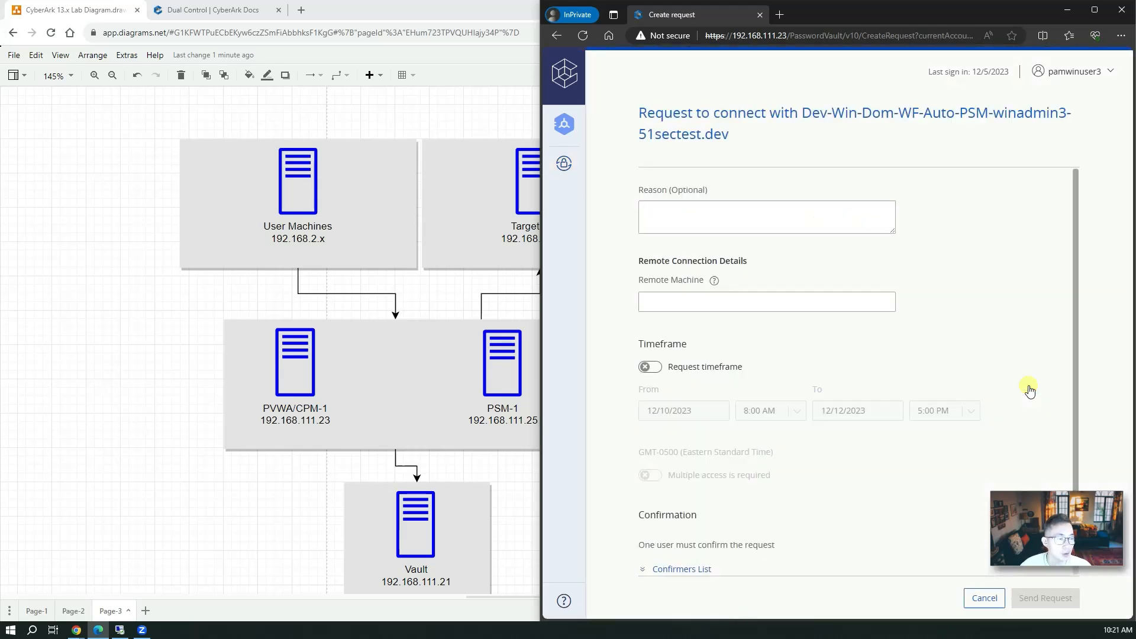
pyautogui.click(691, 215)
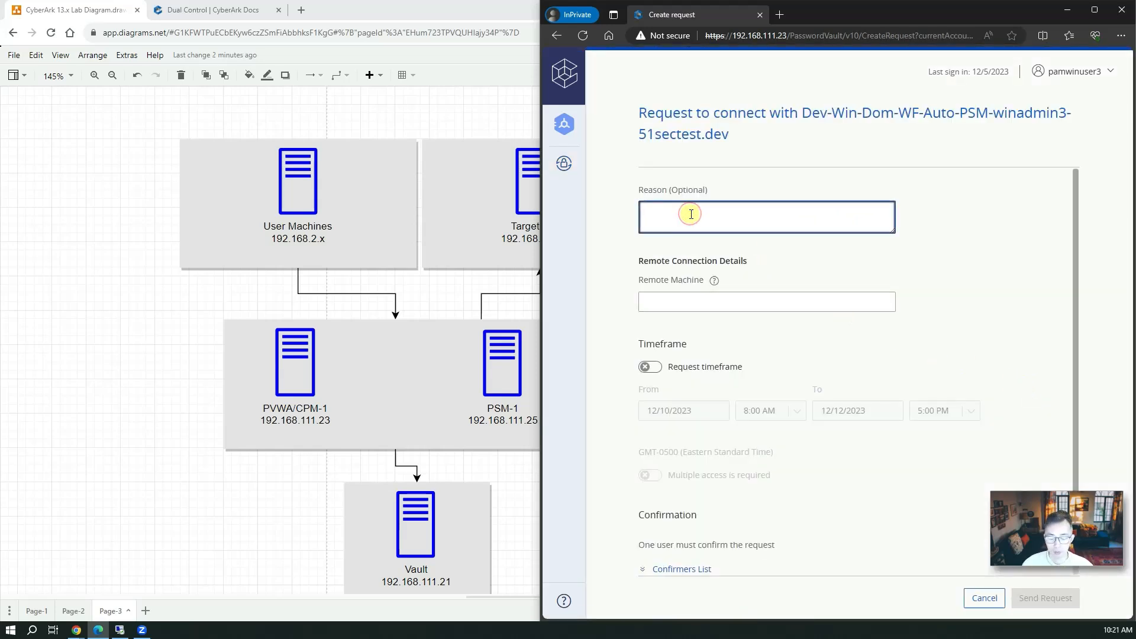
pyautogui.write('rdp')
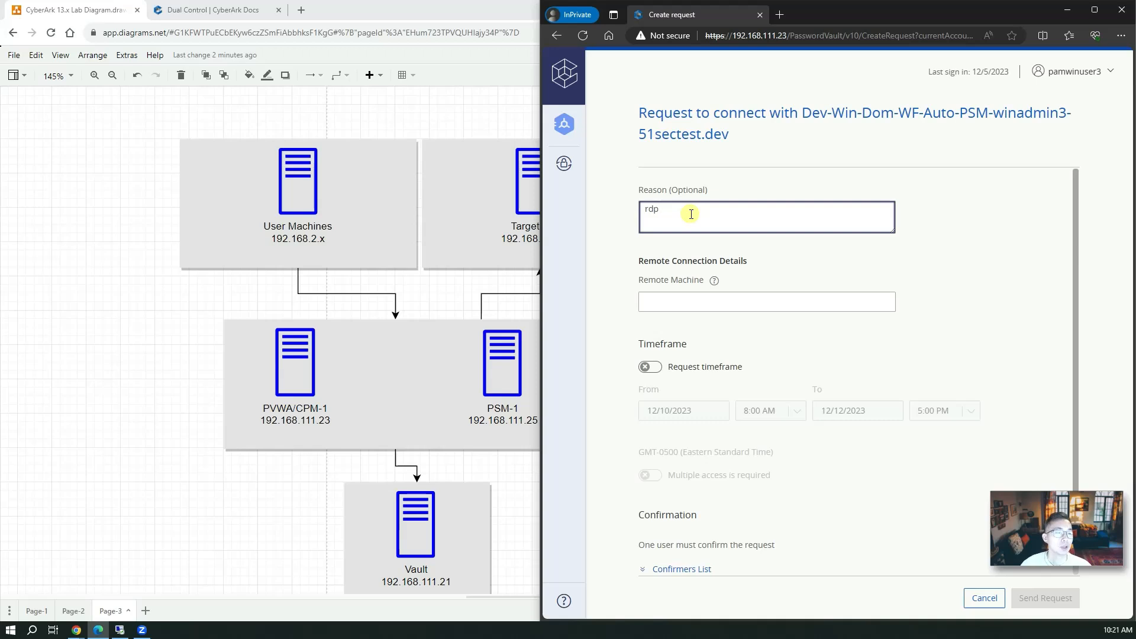
pyautogui.click(690, 299)
pyautogui.write('192.168.111.11')
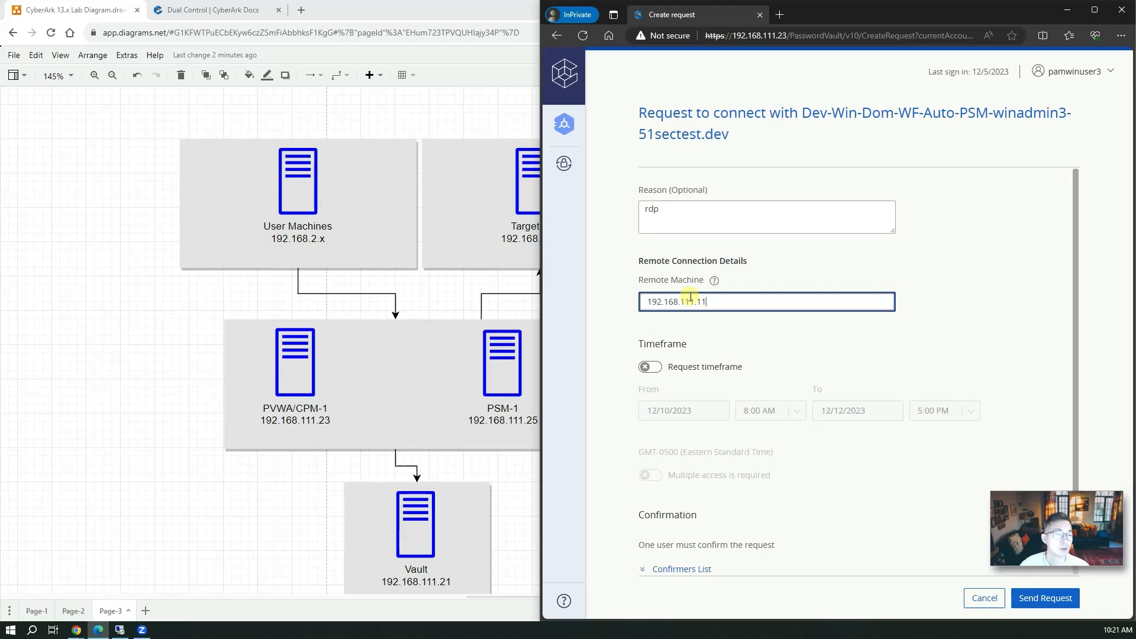
# Enable the request timeframe and set its end to 12/10/2023 at 10:30 AM.
pyautogui.click(654, 365)
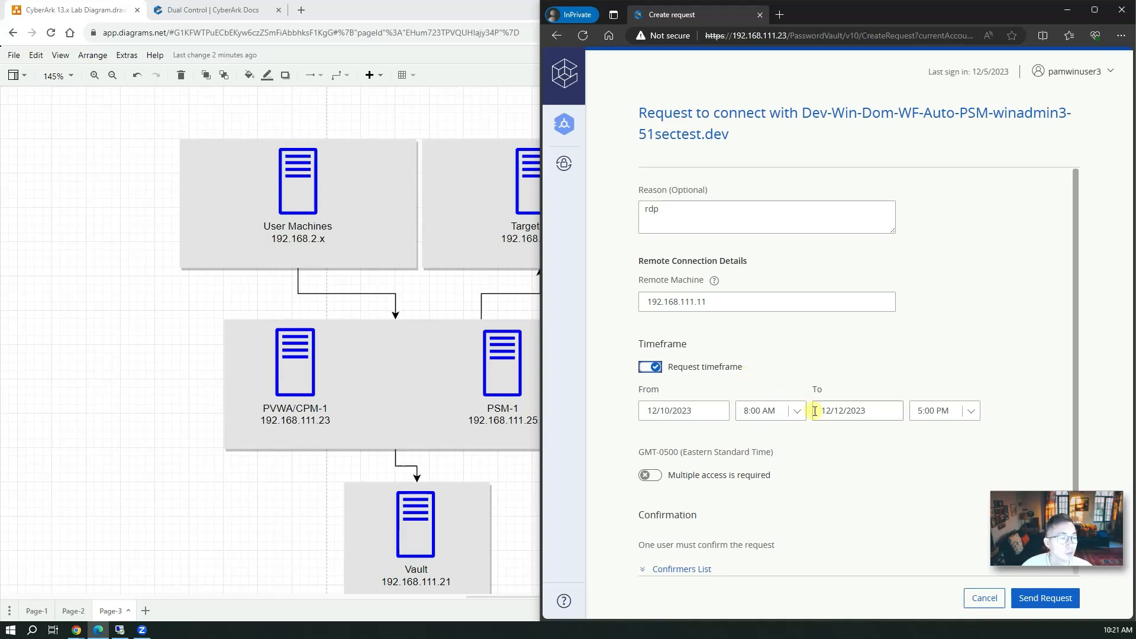
pyautogui.click(873, 414)
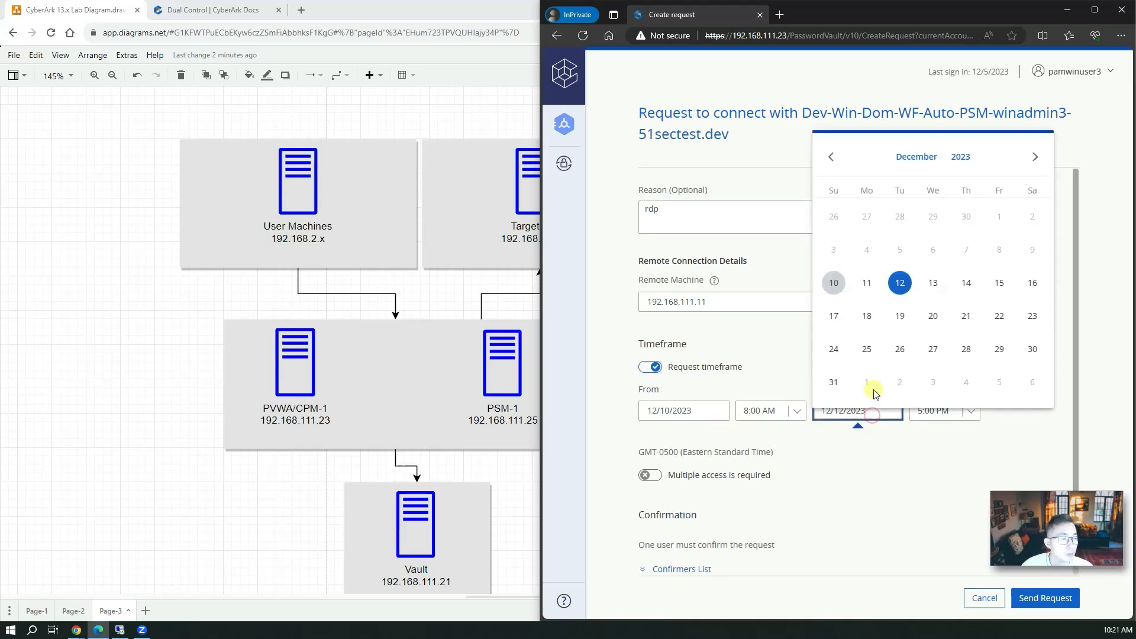
pyautogui.click(834, 283)
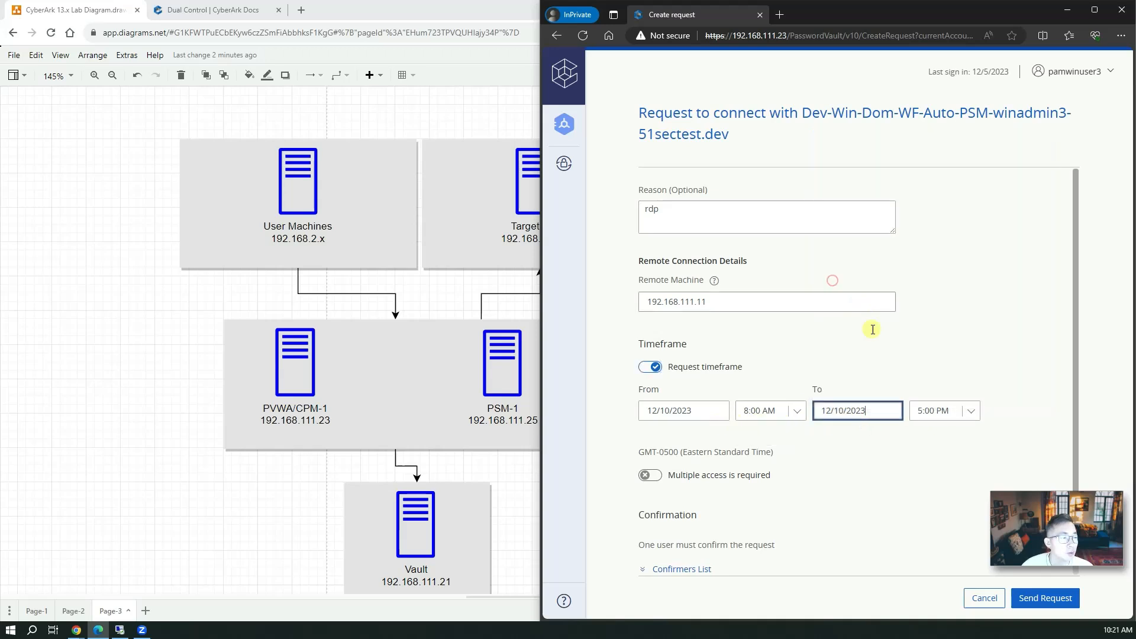
pyautogui.click(971, 416)
pyautogui.scroll(1, 962, 455)
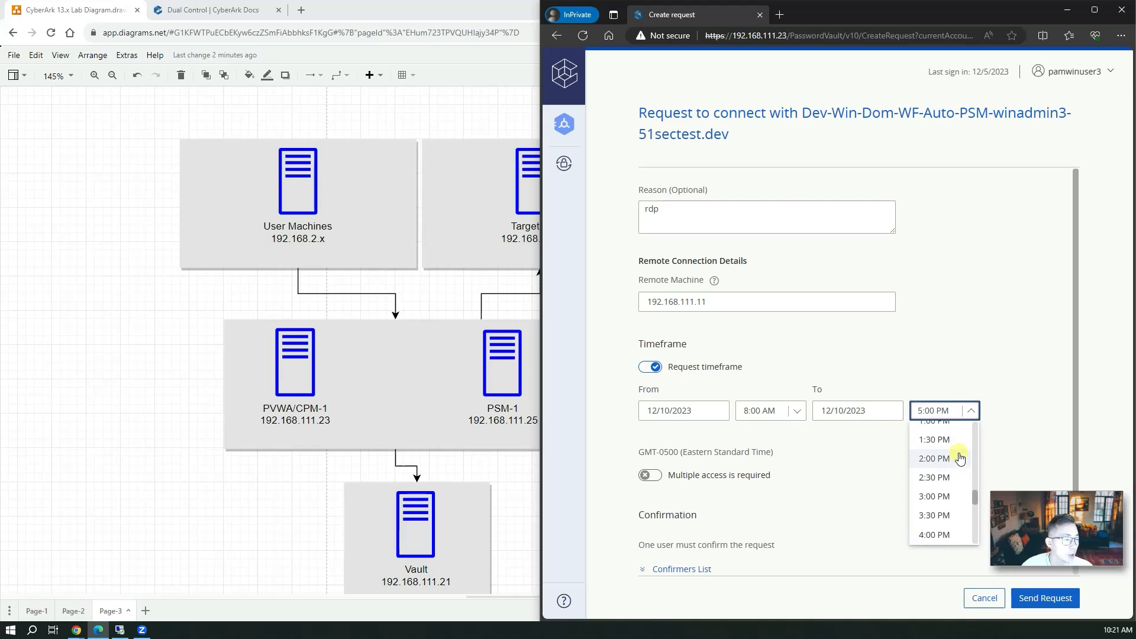
pyautogui.scroll(3, 960, 458)
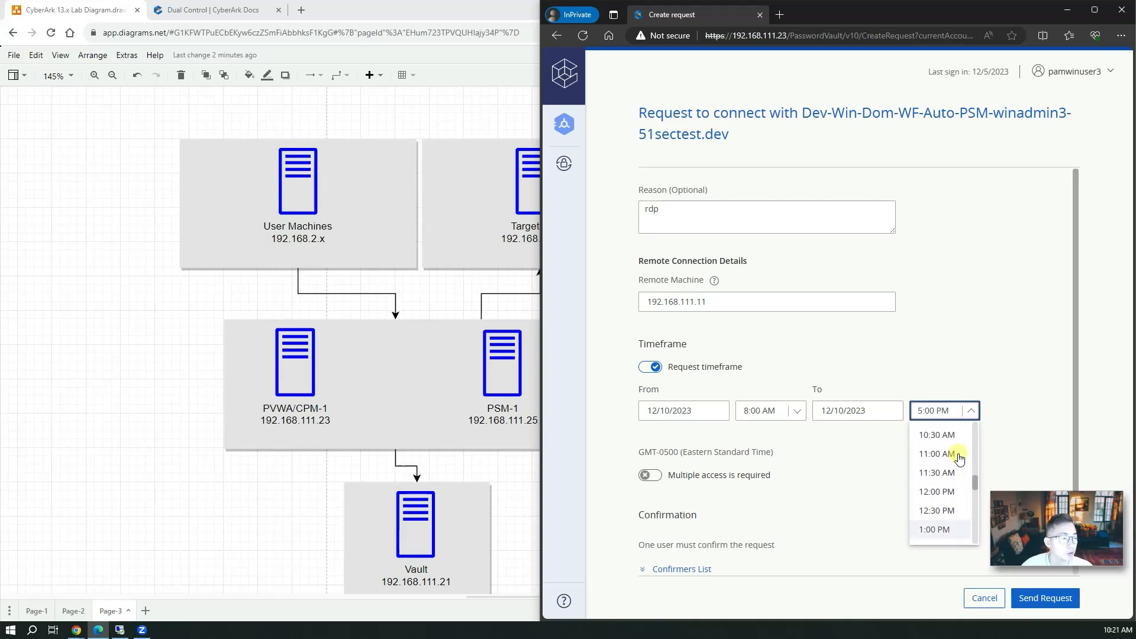
pyautogui.click(953, 436)
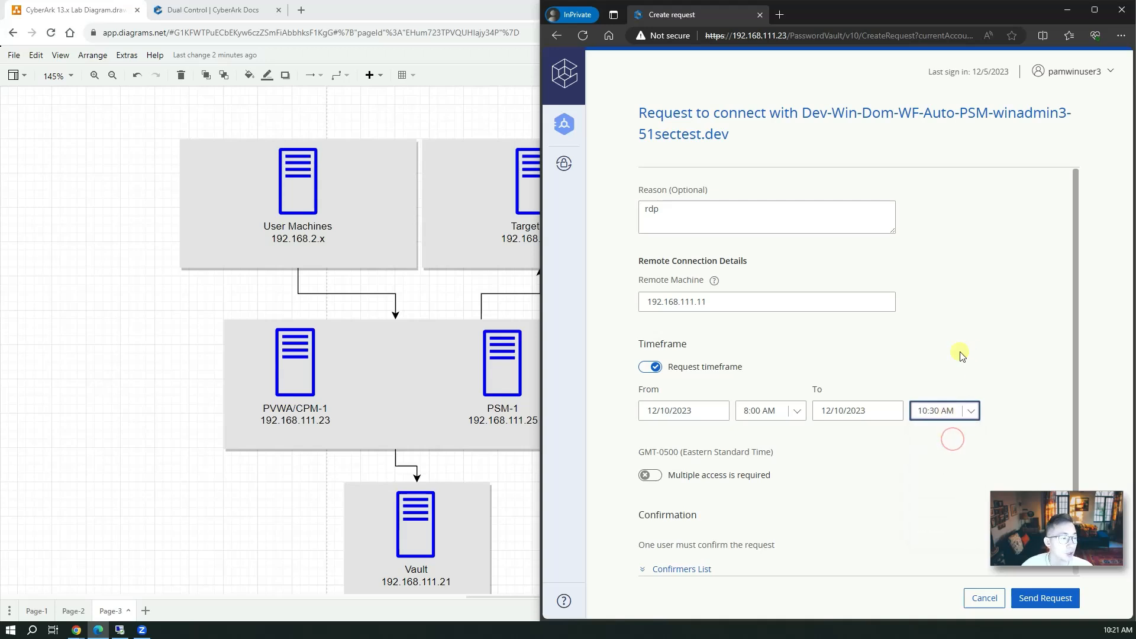
# Send the connection request and open the requester's own list of requests.
pyautogui.scroll(-1, 764, 488)
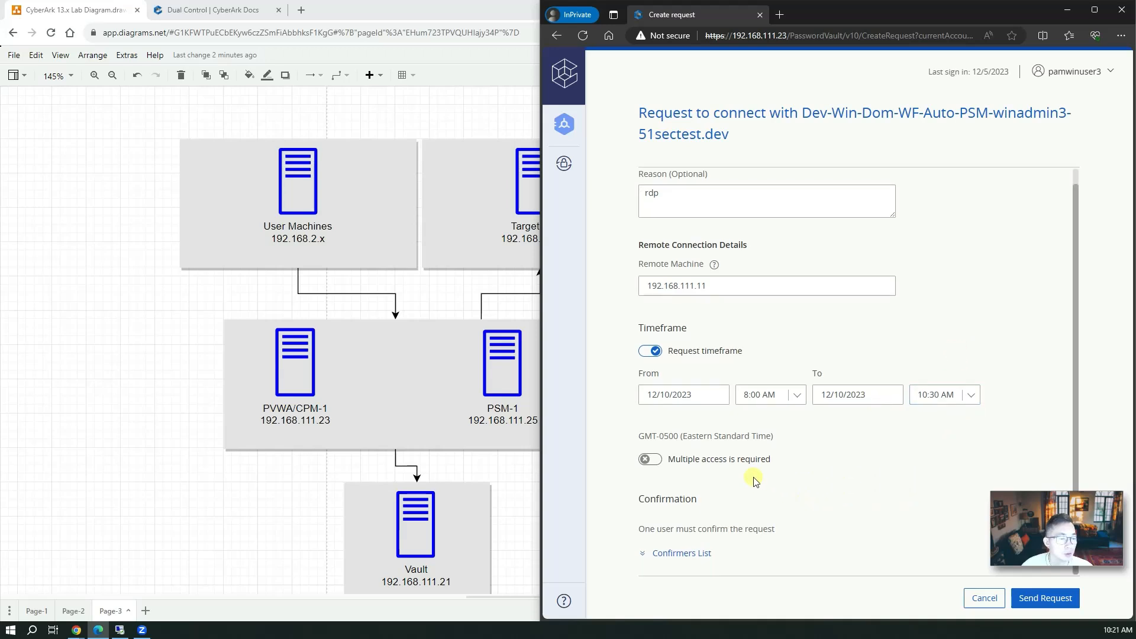
pyautogui.click(1041, 598)
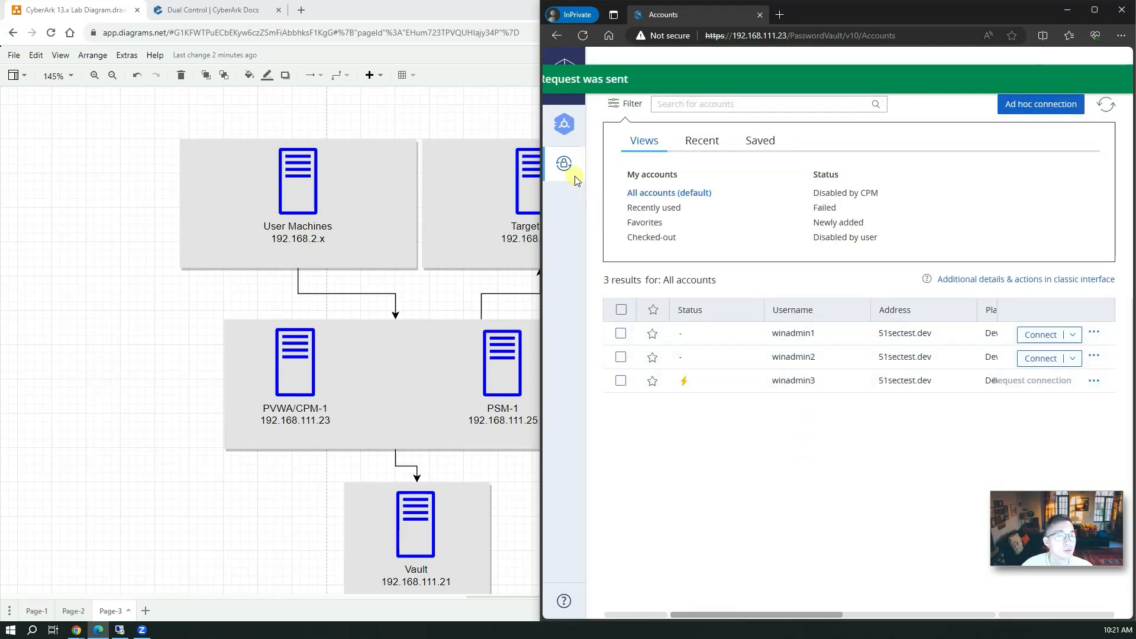
pyautogui.moveTo(567, 162)
pyautogui.click(613, 255)
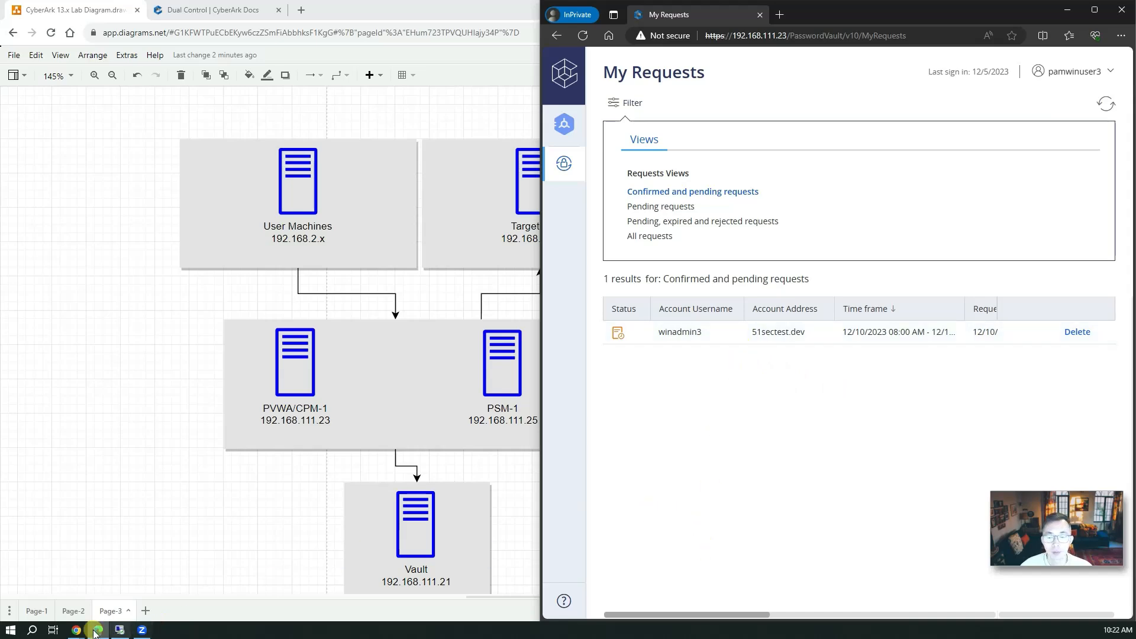
# Switch to admin2's vault session in Chrome, leave the configuration options and open the incoming requests.
pyautogui.moveTo(76, 630)
pyautogui.click(183, 600)
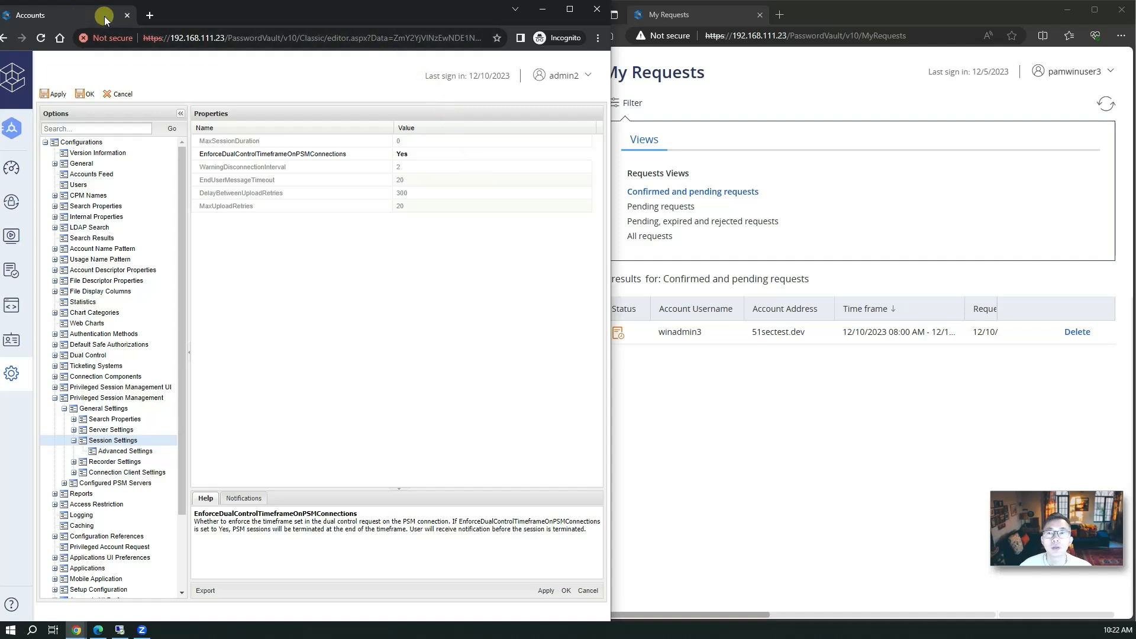
pyautogui.moveTo(26, 66)
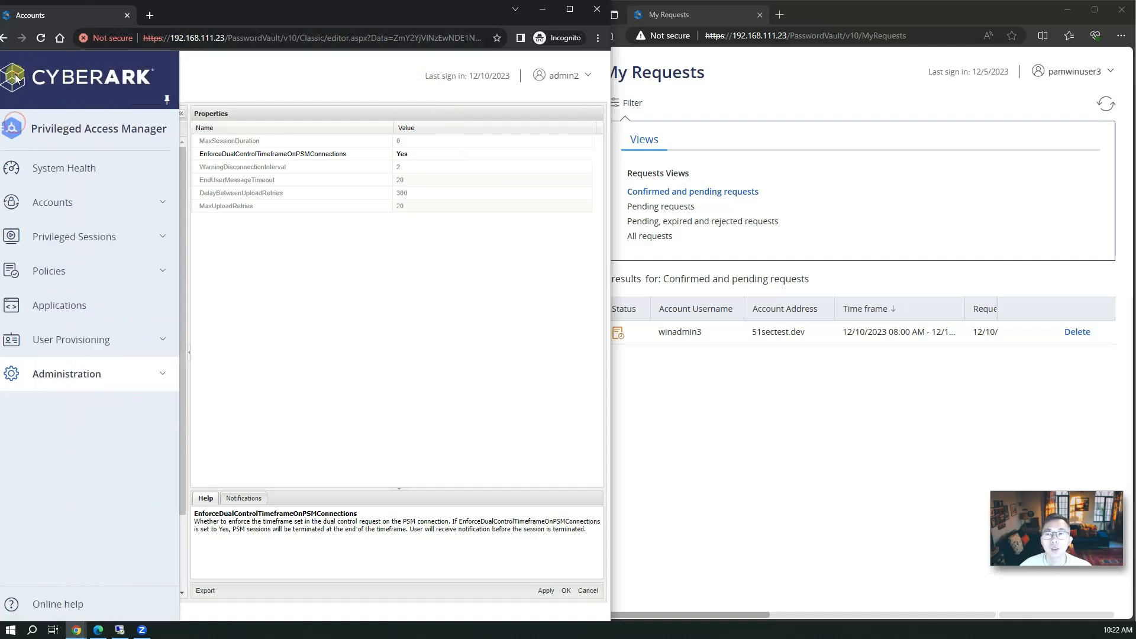
pyautogui.click(72, 169)
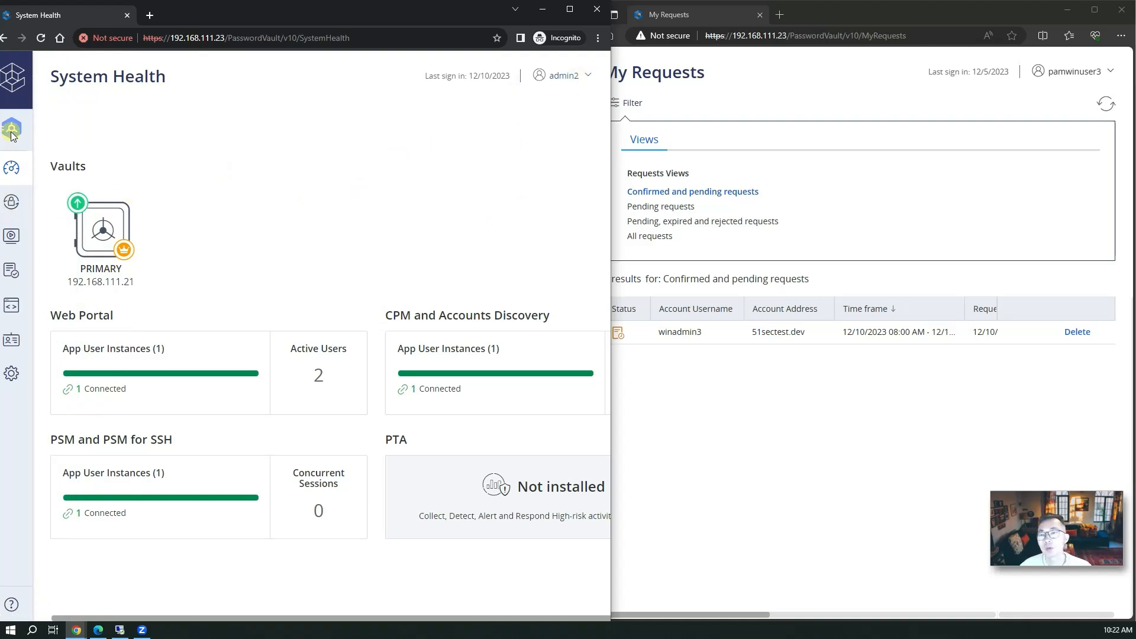
pyautogui.moveTo(26, 175)
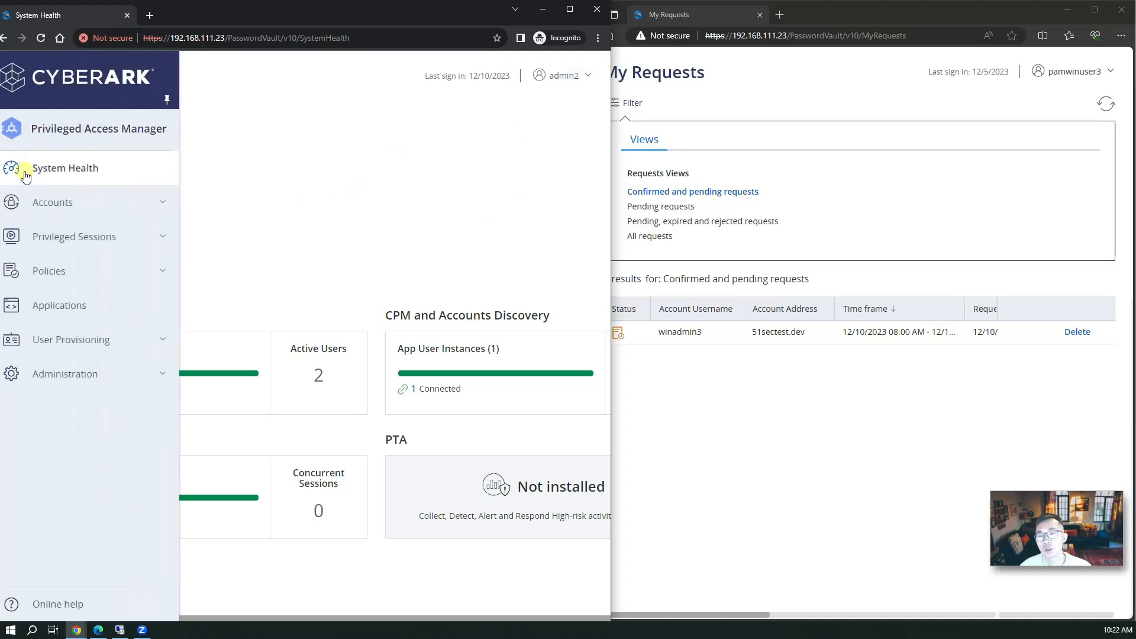
pyautogui.click(126, 205)
pyautogui.click(107, 384)
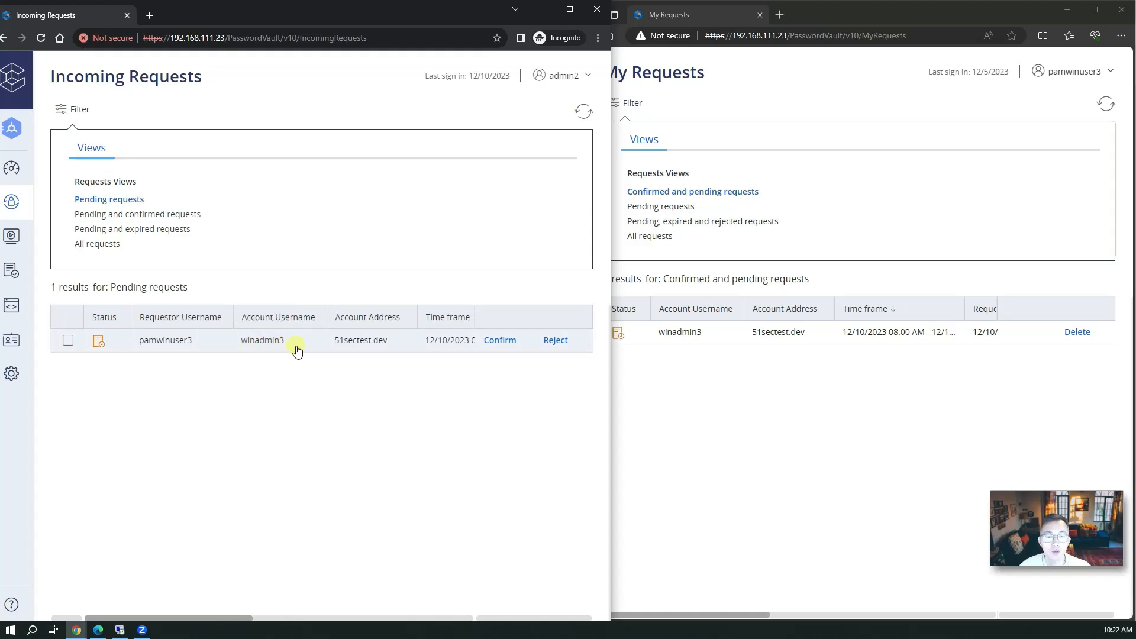
# Open the details of pamwinuser3's pending request for winadmin3 and check the requested time frame and its end time.
pyautogui.click(456, 338)
pyautogui.scroll(-1, 345, 456)
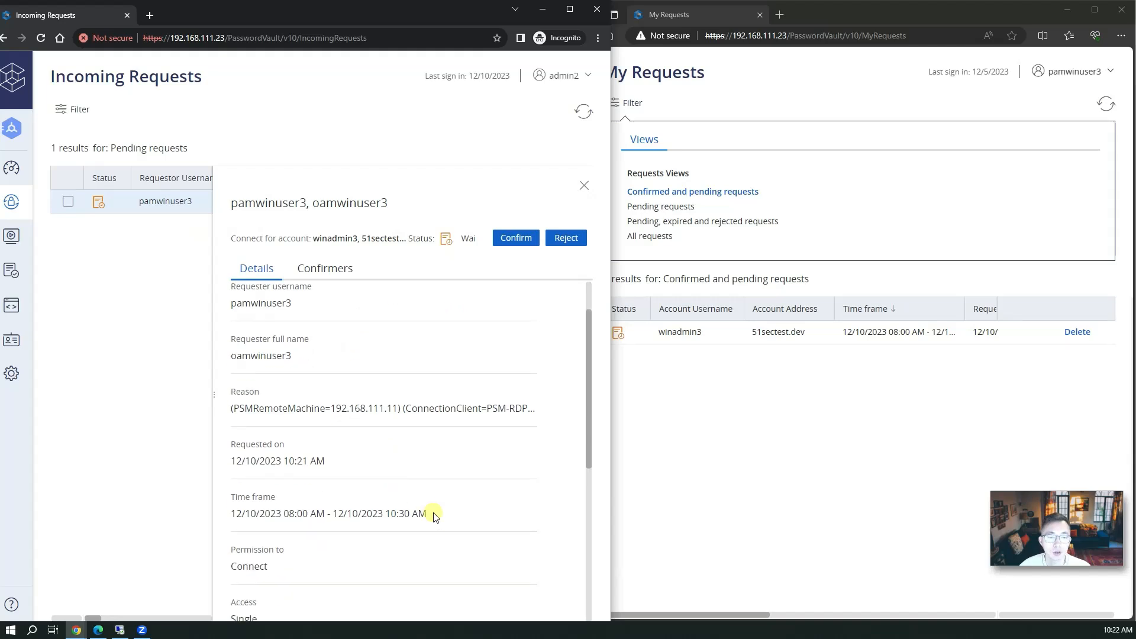
pyautogui.moveTo(437, 515); pyautogui.dragTo(226, 515)
pyautogui.click(432, 518)
pyautogui.moveTo(434, 519); pyautogui.dragTo(383, 515)
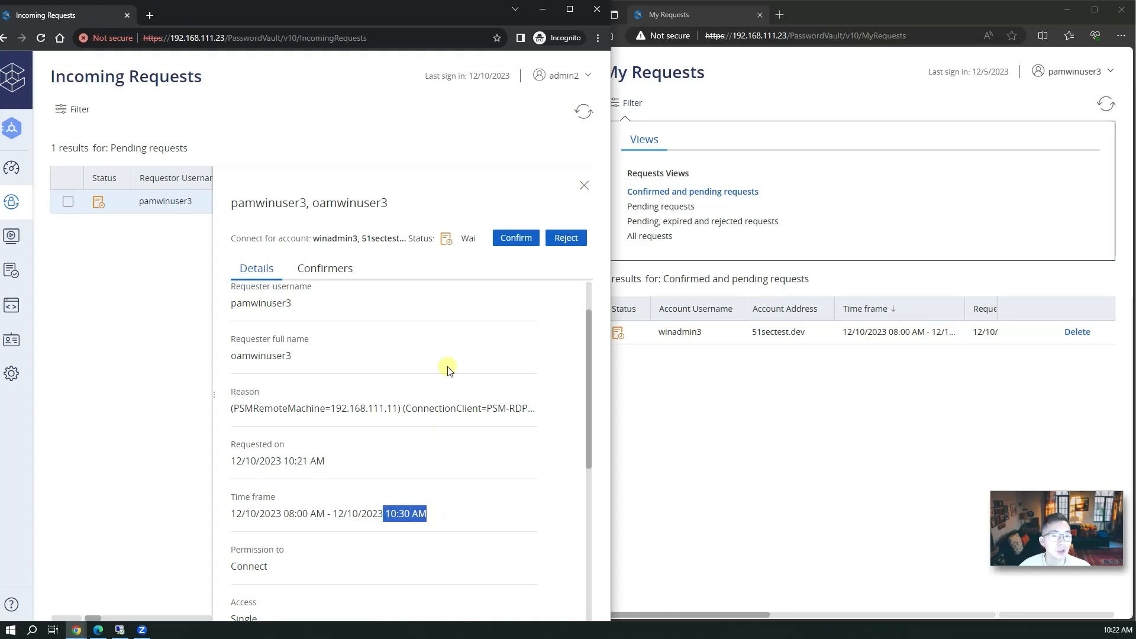
# Confirm the pending winadmin3 connection request with the reason "valid".
pyautogui.click(517, 239)
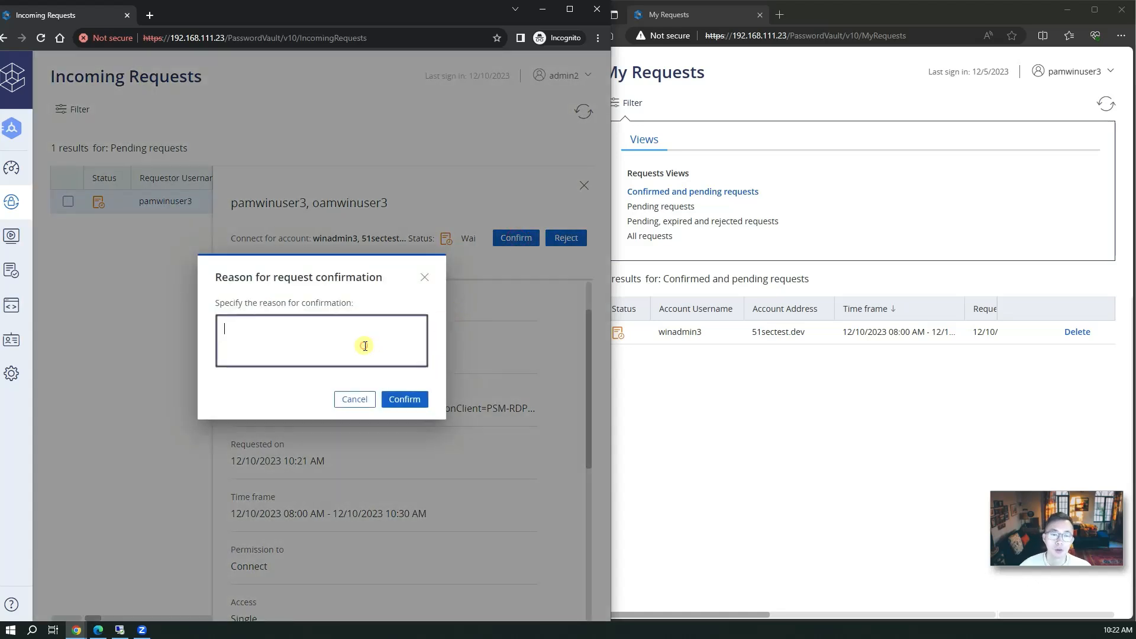
pyautogui.click(365, 346)
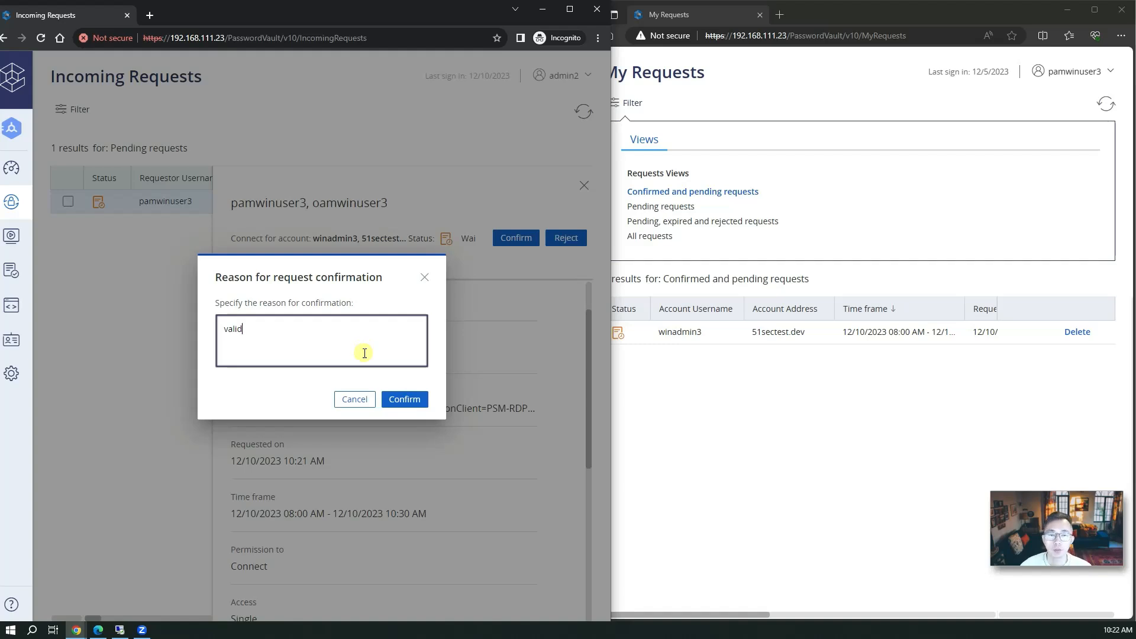
pyautogui.click(395, 401)
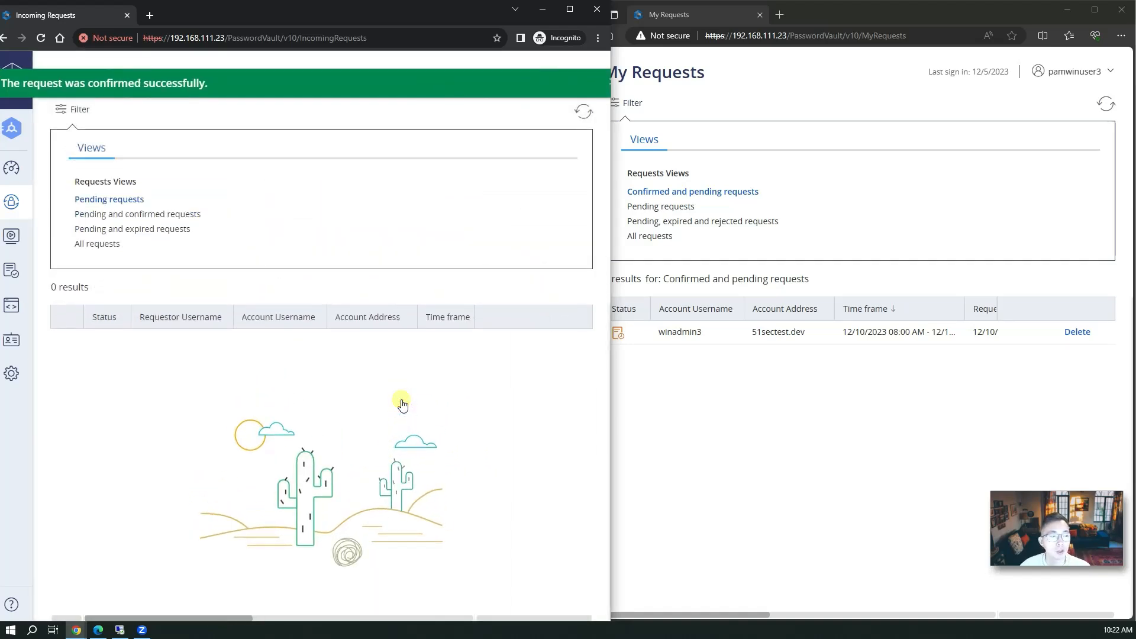
# Switch to pamwinuser3's vault session in Edge, return to the accounts list and begin a connection with winadmin3.
pyautogui.click(695, 401)
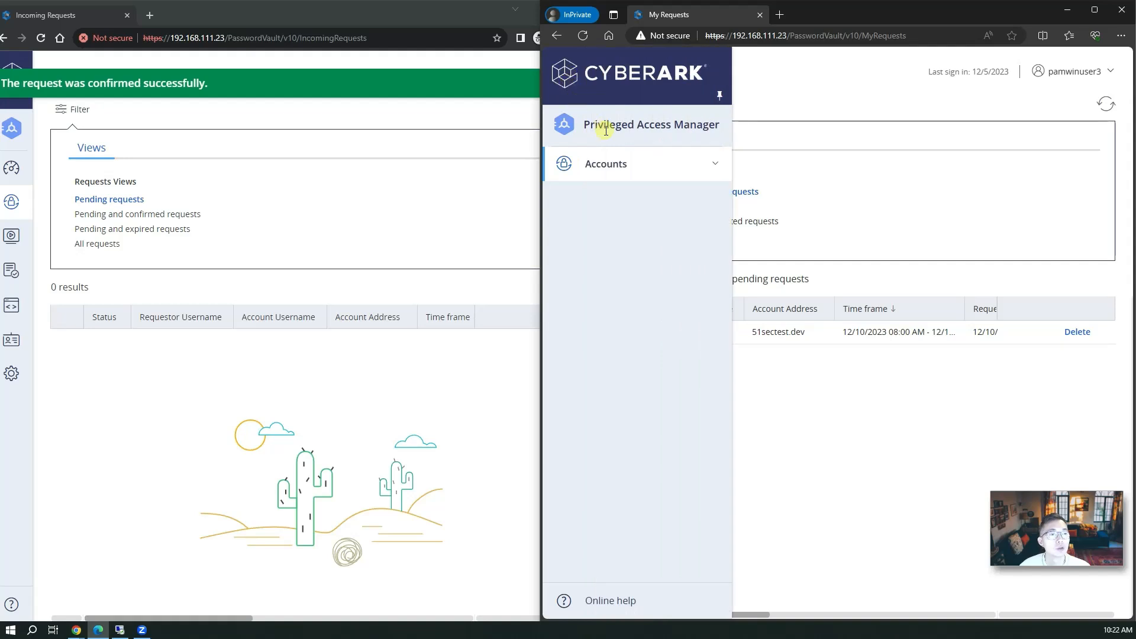
pyautogui.click(616, 169)
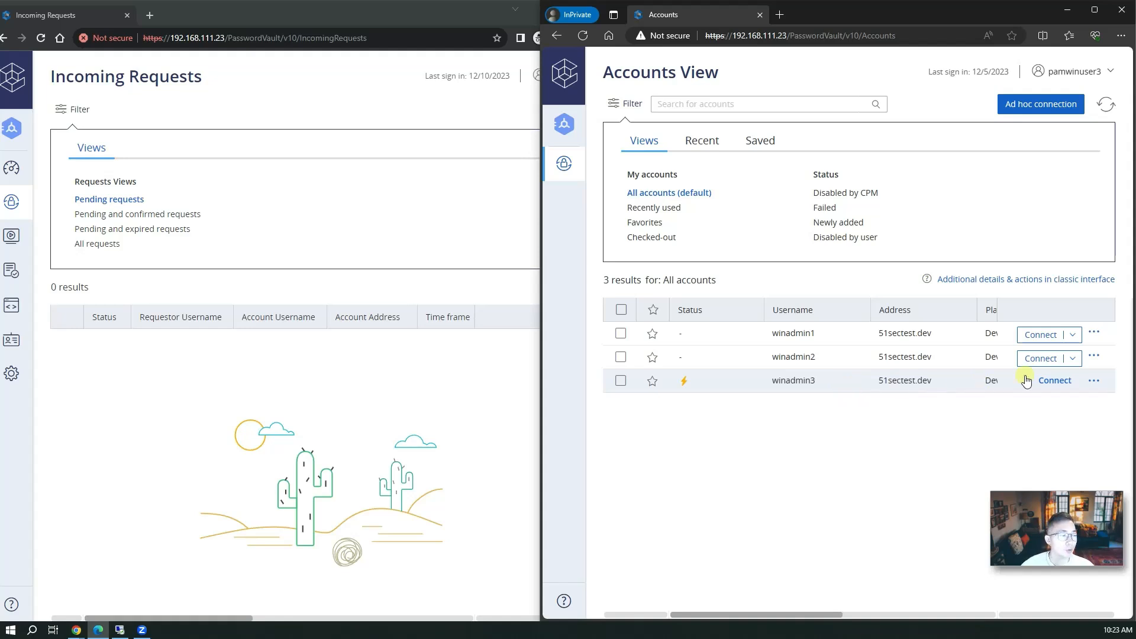
pyautogui.click(1055, 381)
pyautogui.click(827, 377)
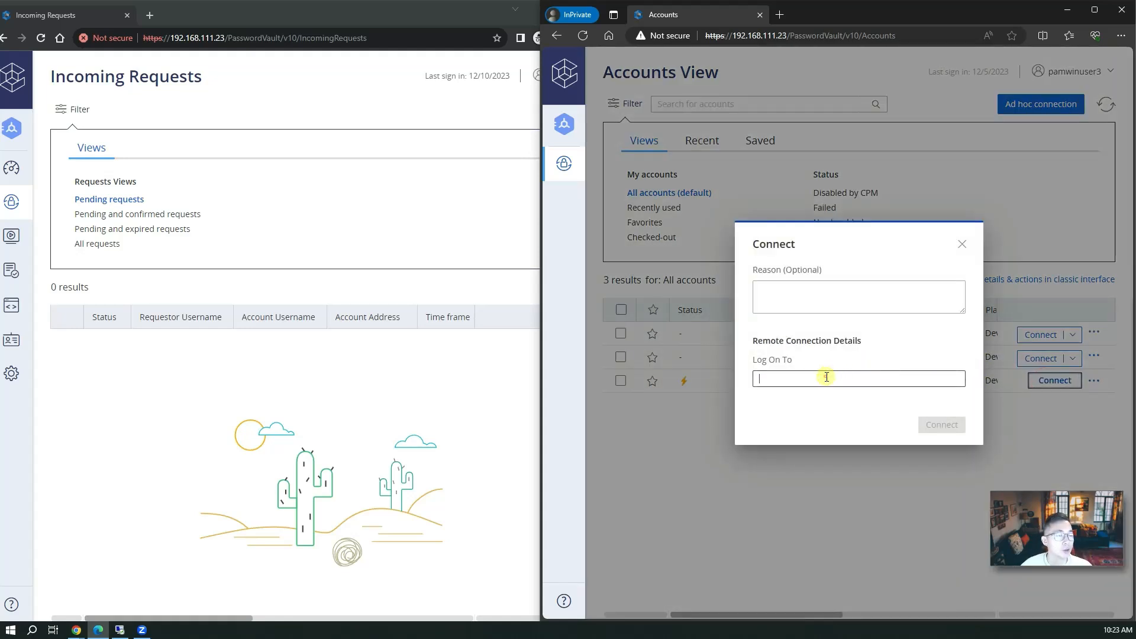
pyautogui.click(826, 377)
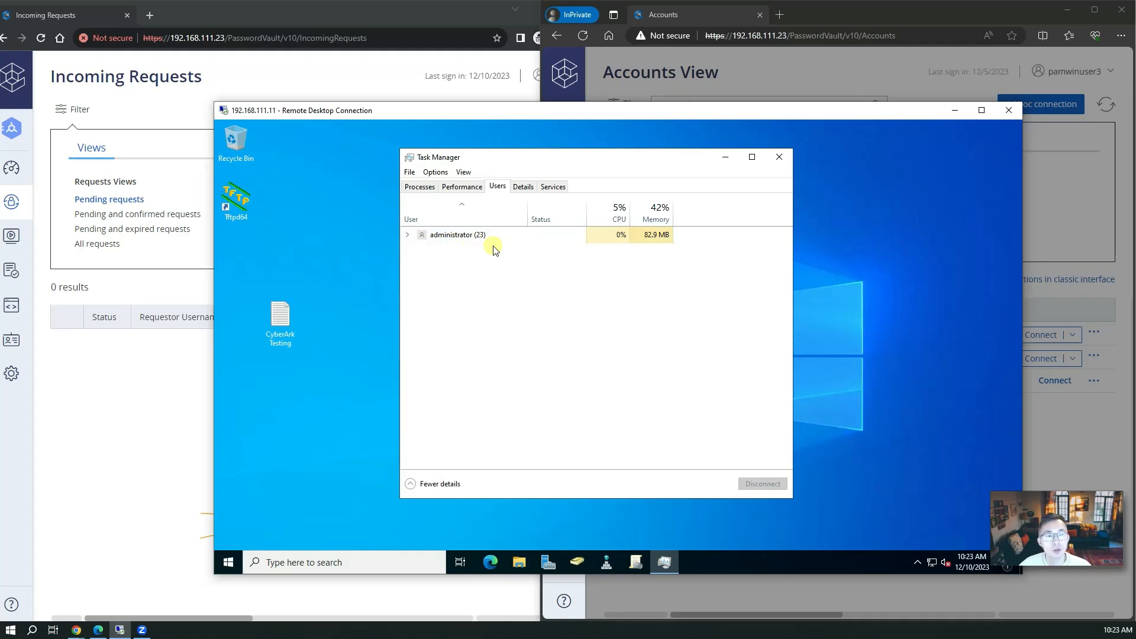
# Set the machine to log on to as 192.168.111.11 and launch the approved winadmin3 connection.
pyautogui.click(867, 16)
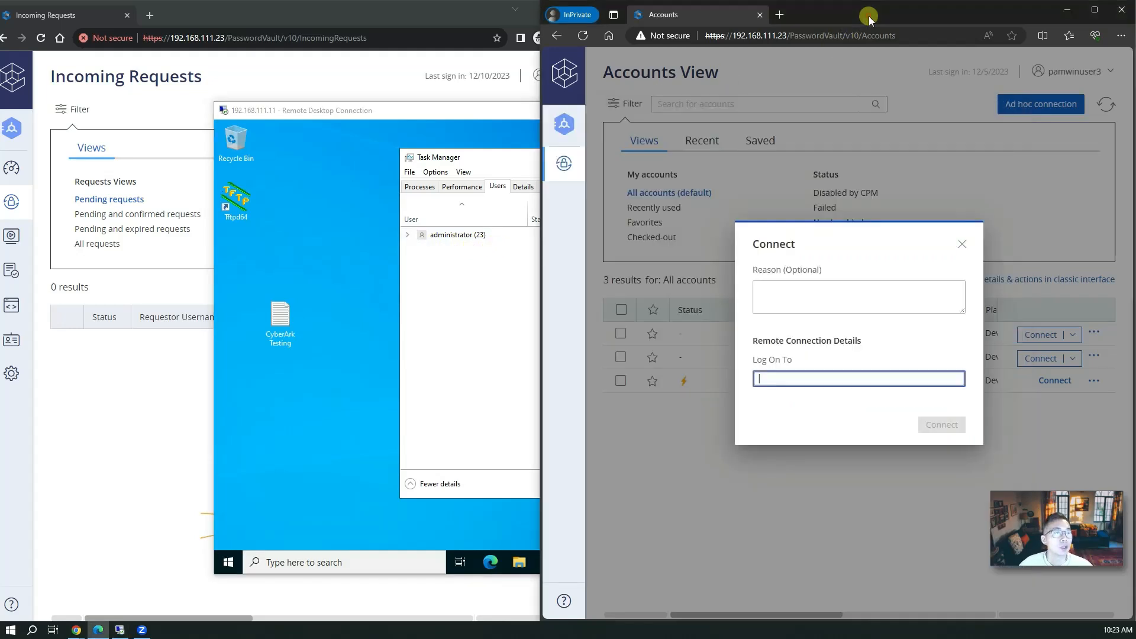
pyautogui.click(814, 379)
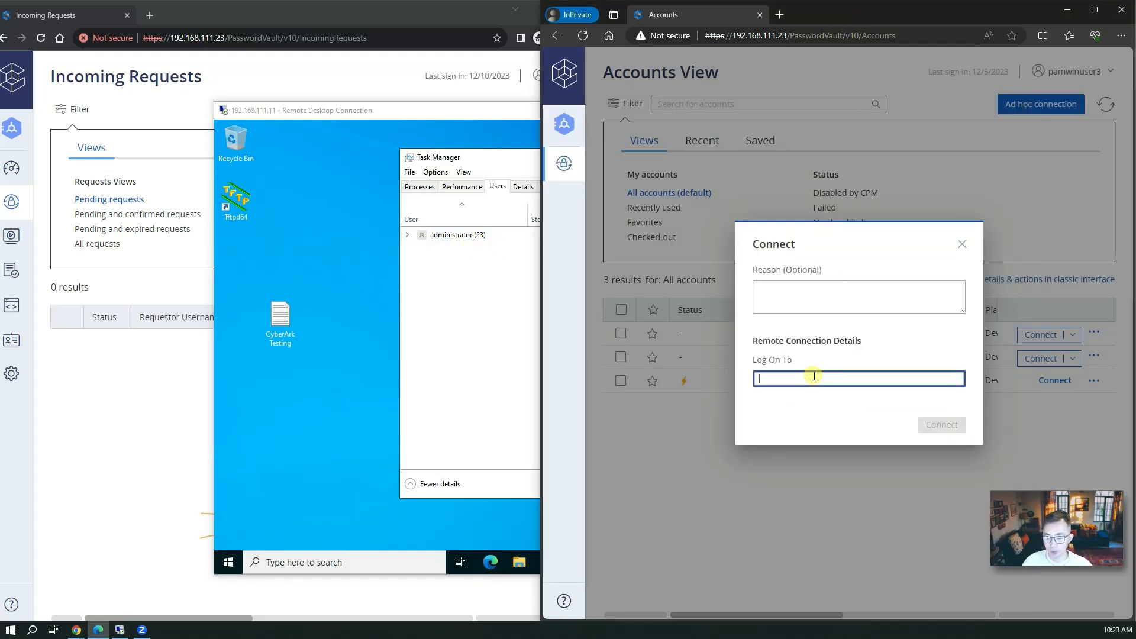
pyautogui.write('192.168.111.11')
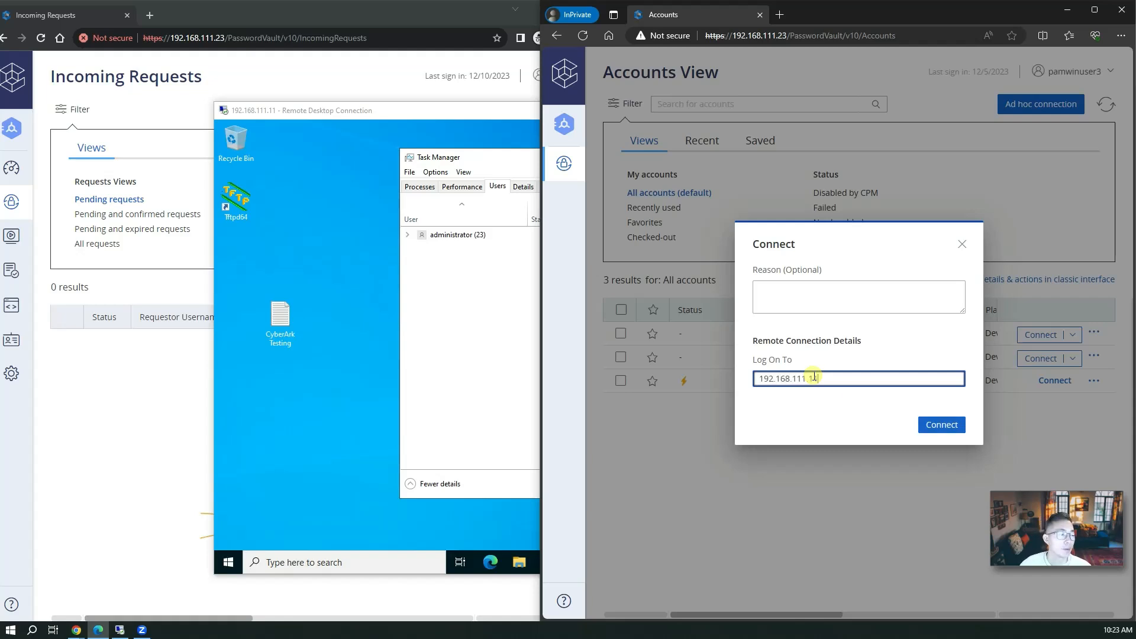
pyautogui.click(941, 425)
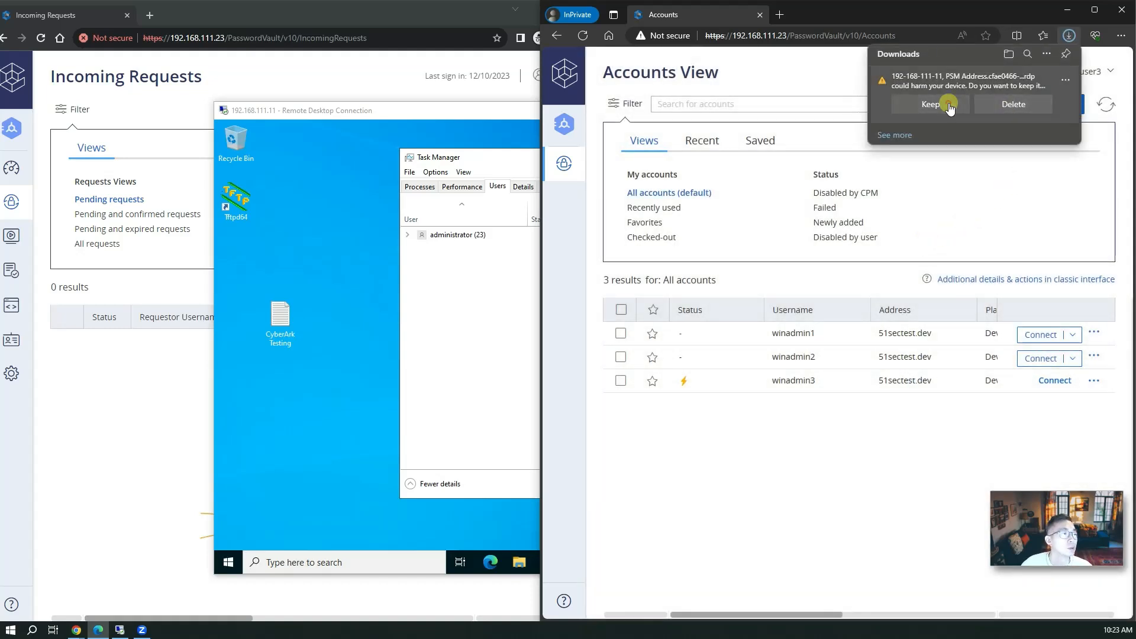
# Keep and open the downloaded PSM RDP file, and move the 192.168.111.11 Remote Desktop window to keep both sessions accessible.
pyautogui.click(947, 105)
pyautogui.click(940, 78)
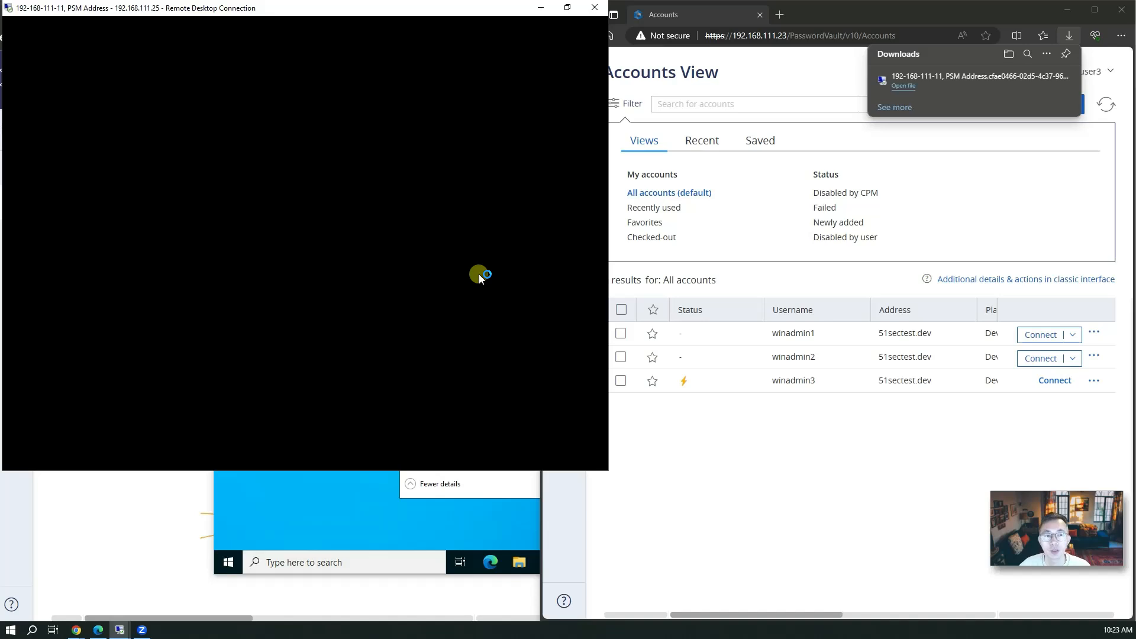
pyautogui.click(457, 513)
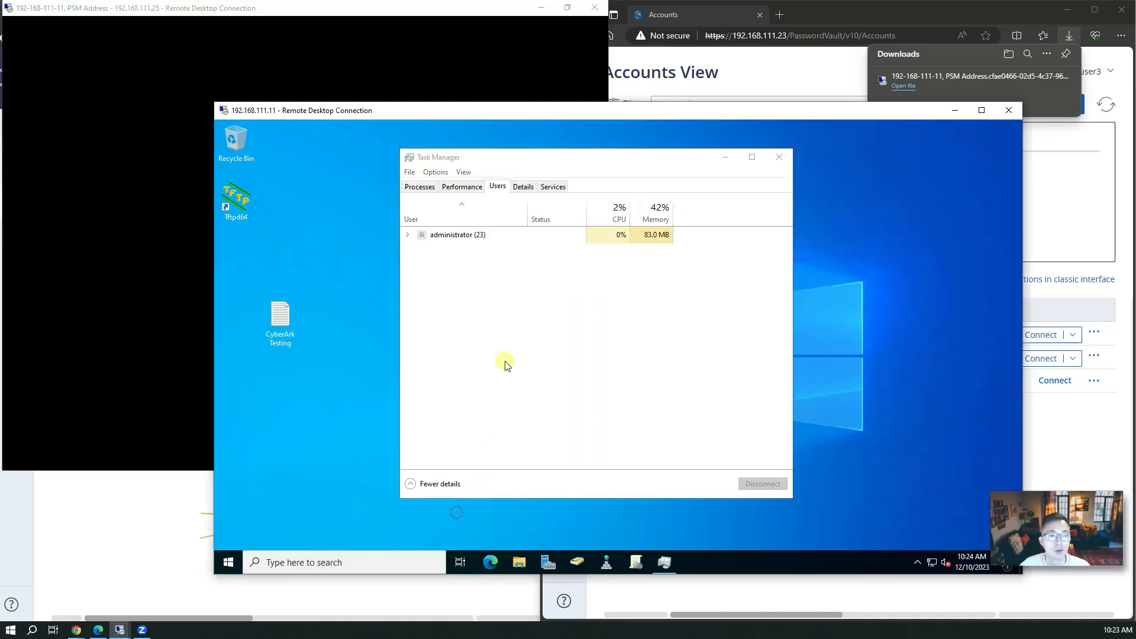
pyautogui.moveTo(524, 109); pyautogui.dragTo(631, 144)
pyautogui.click(416, 70)
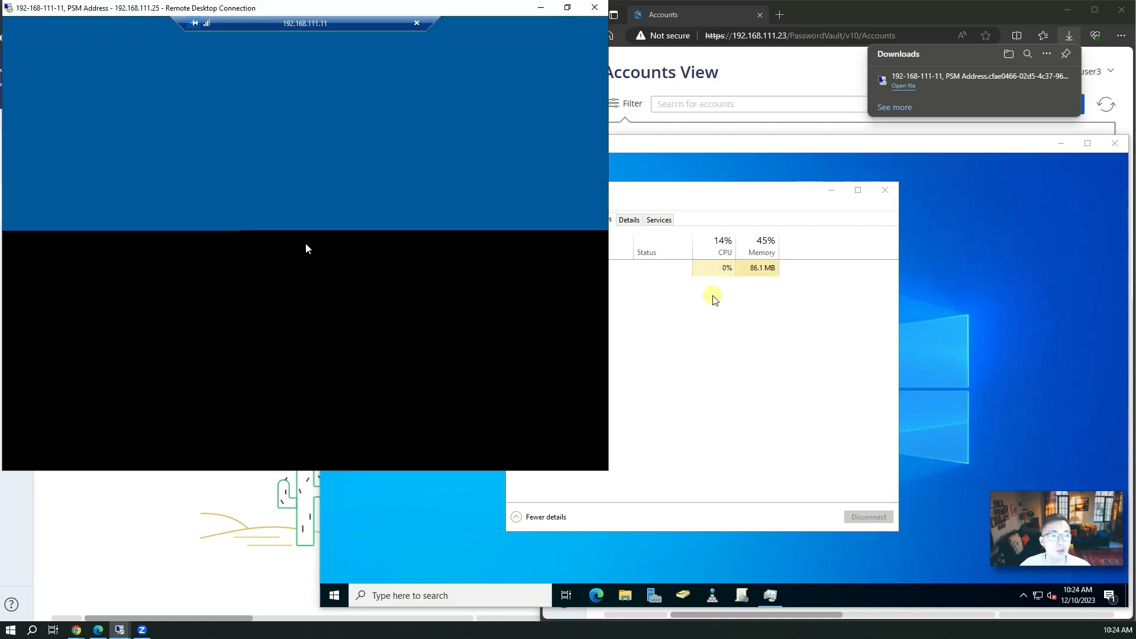
# Inspect winadmin3's running processes in Task Manager's user list on 192.168.111.11, and collapse the entry again.
pyautogui.click(722, 365)
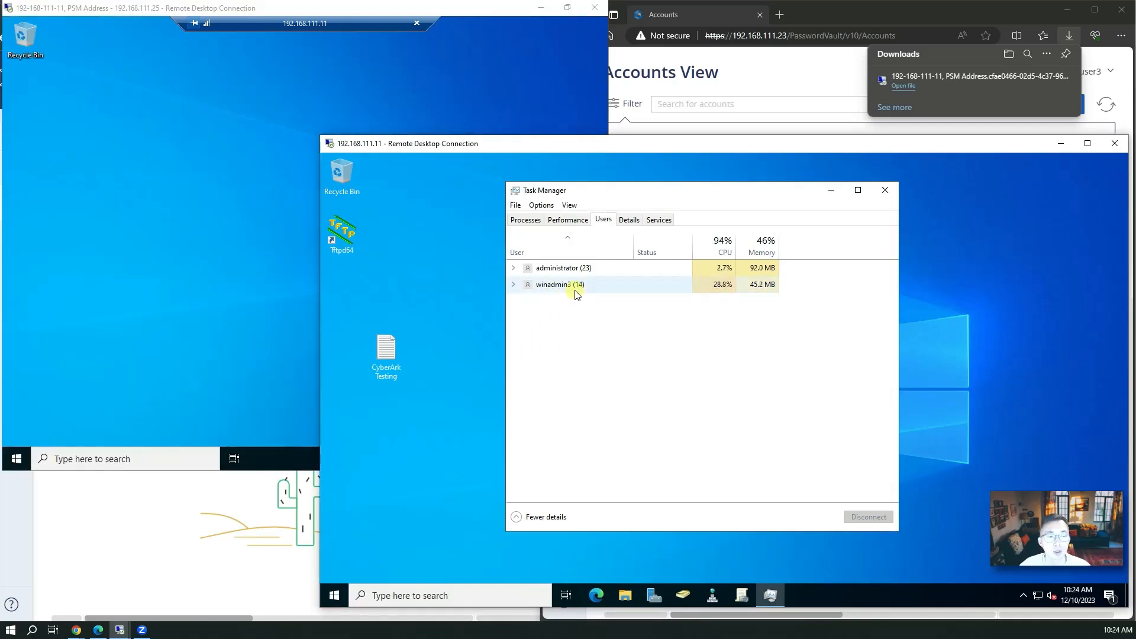
pyautogui.click(513, 285)
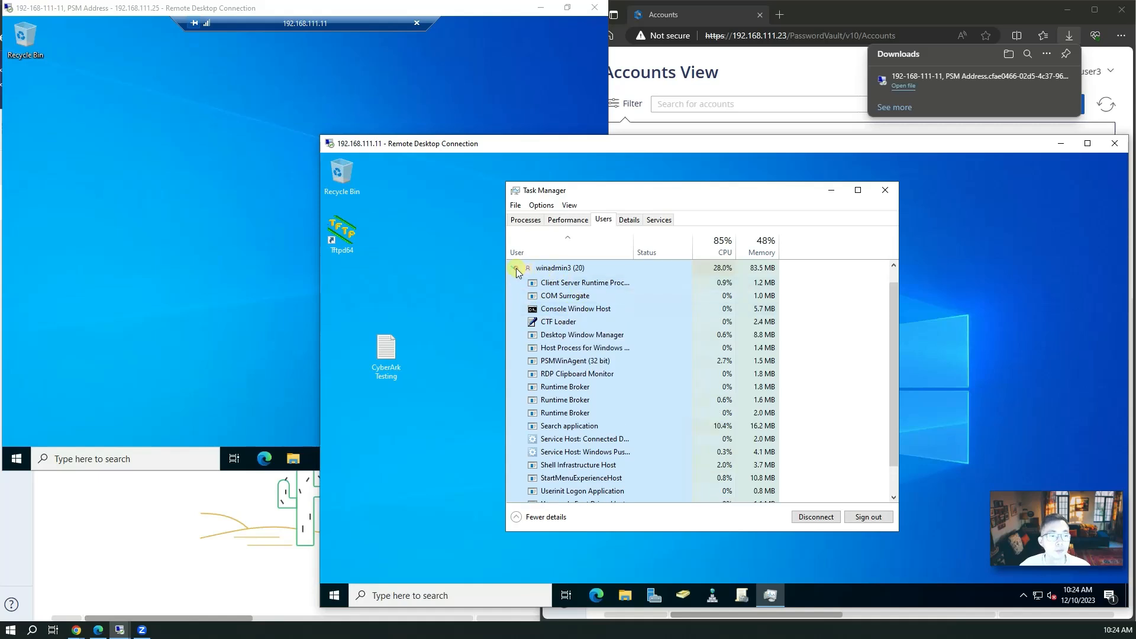
pyautogui.click(516, 268)
# Return to the winadmin3 PSM session, respond to the updates prompt by viewing the updates, and acknowledge the PSM session closure notice.
pyautogui.click(208, 287)
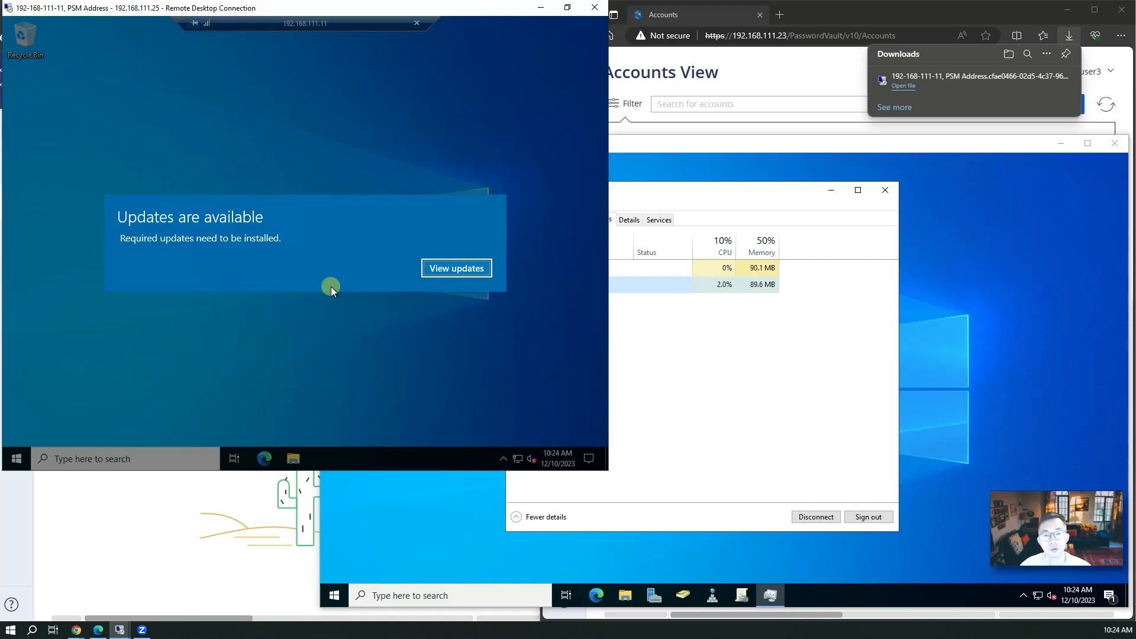
pyautogui.click(439, 269)
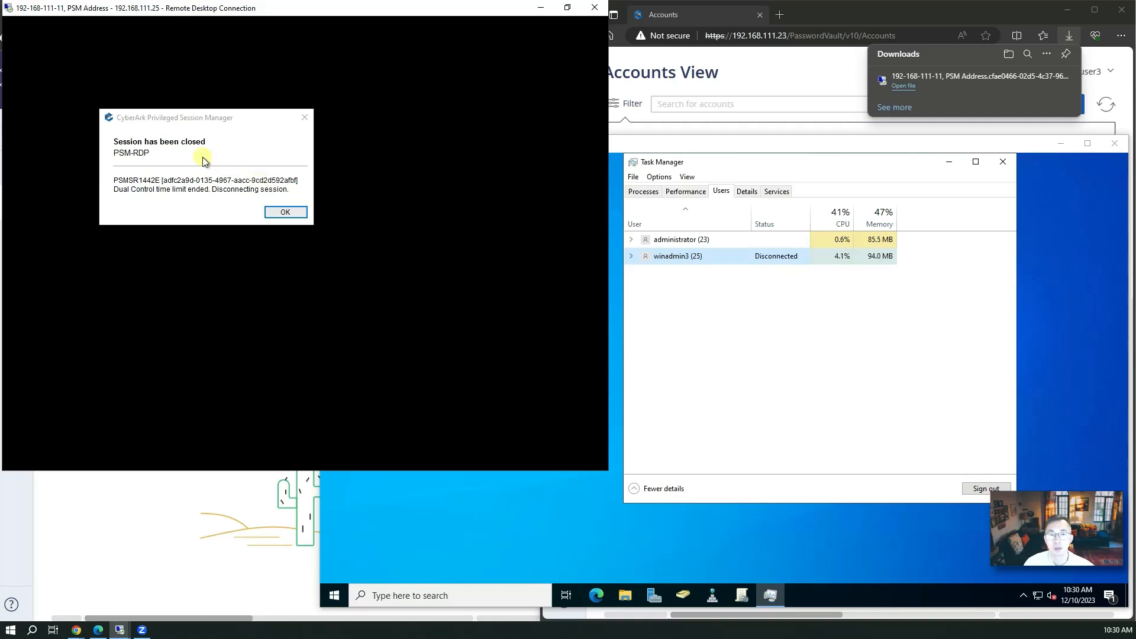
pyautogui.click(285, 212)
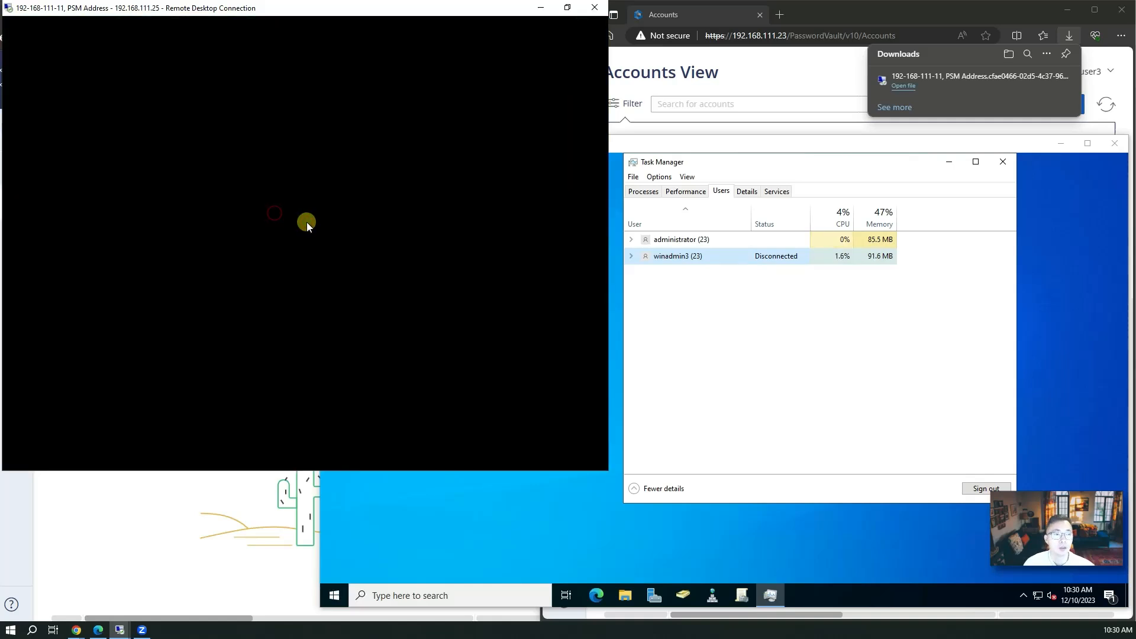